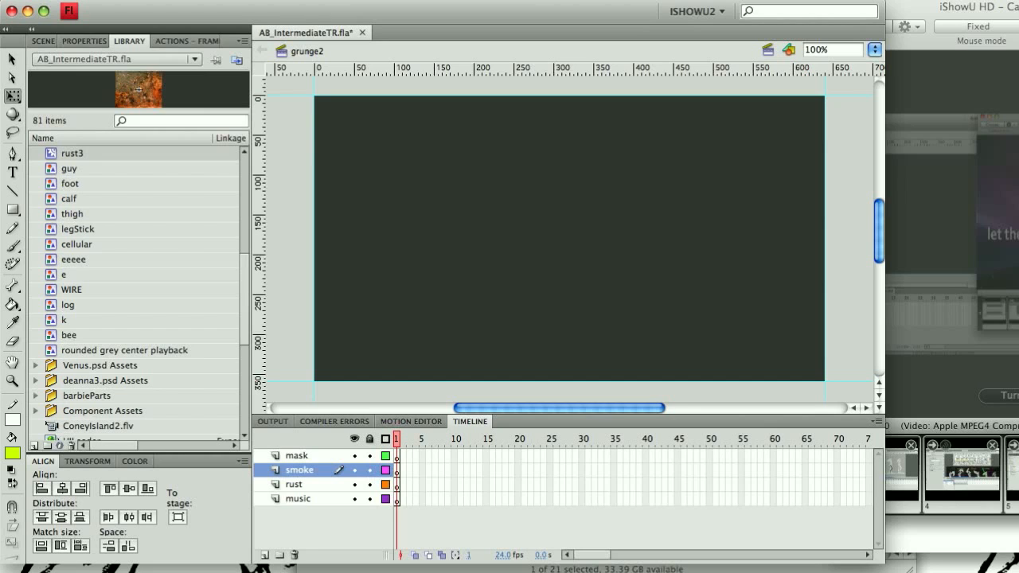
Draw a black-filled rectangle on the mask layer that extends well beyond the stage on all sides.
left_click_drag(880, 560, 1013, 568)
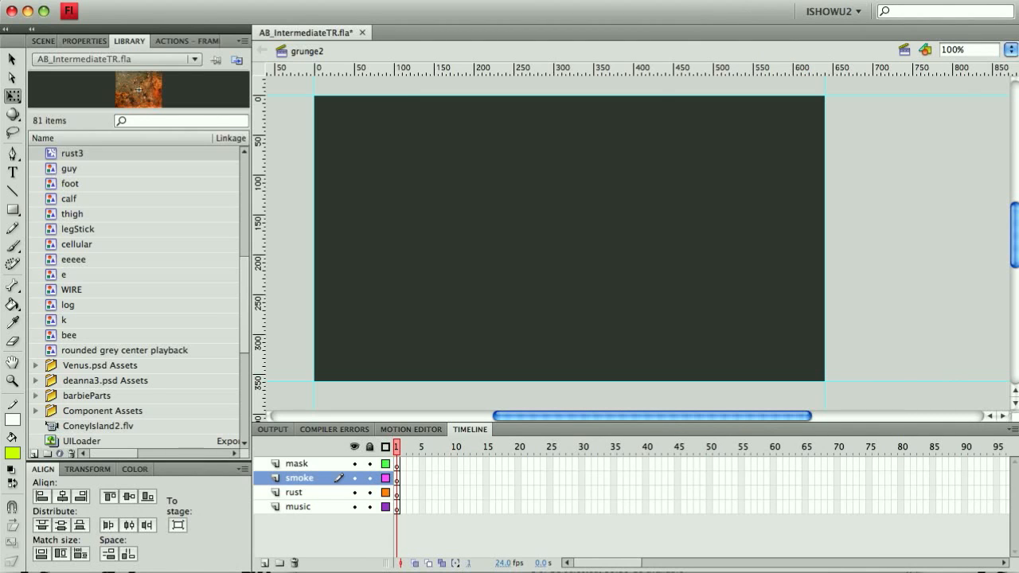
left_click(1009, 49)
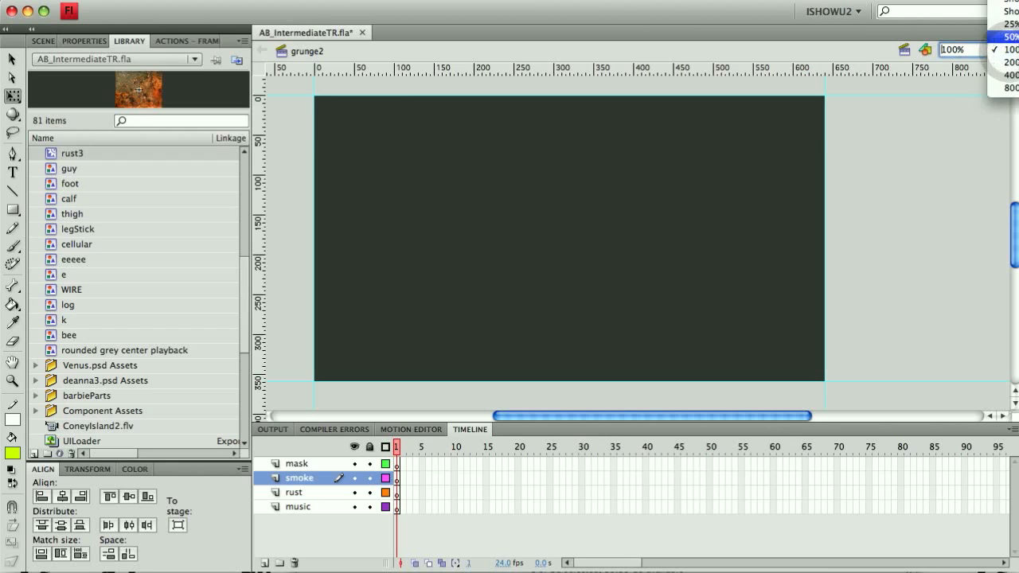
left_click(1009, 24)
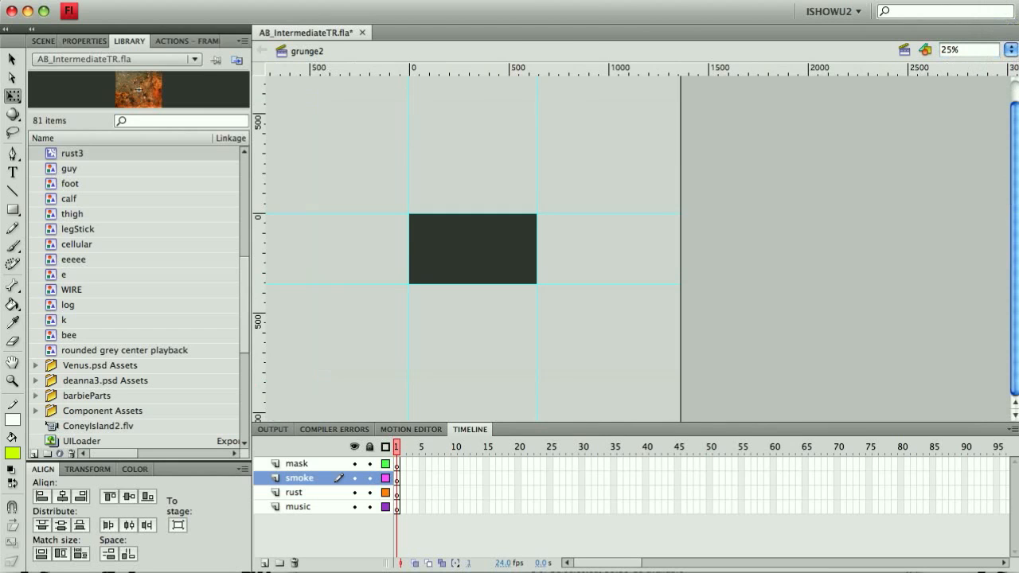
left_click(13, 209)
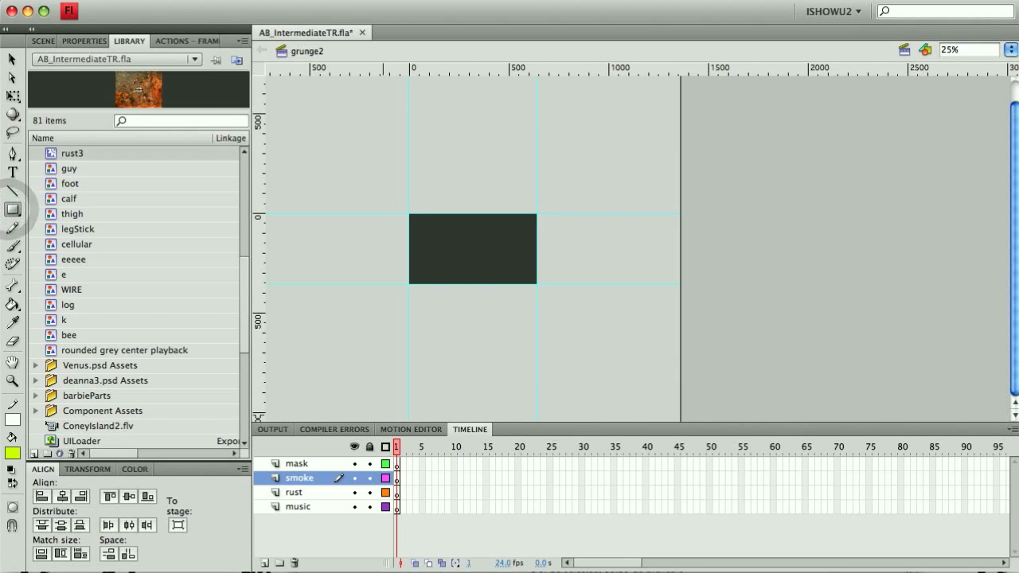
left_click(307, 465)
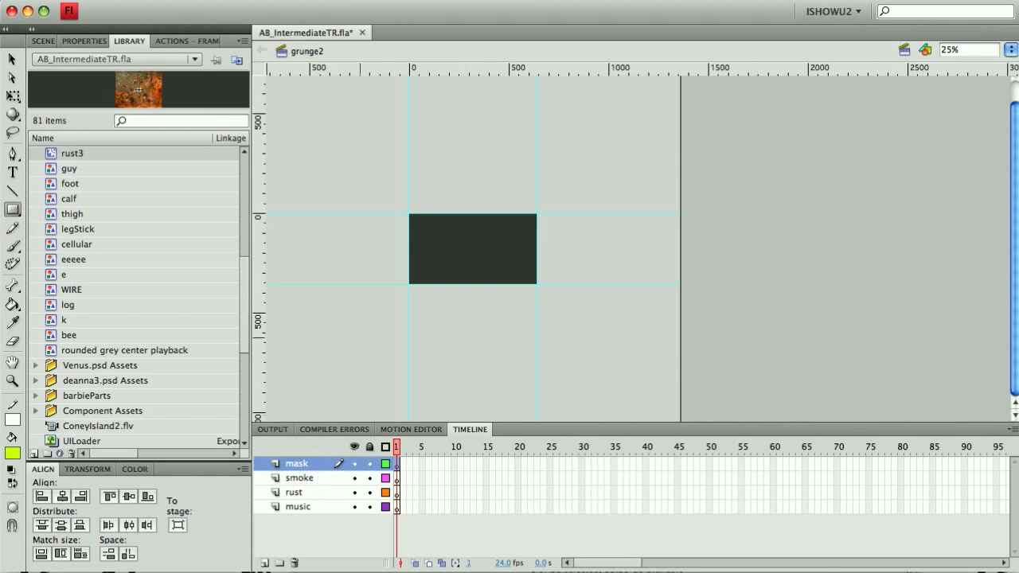
left_click(12, 453)
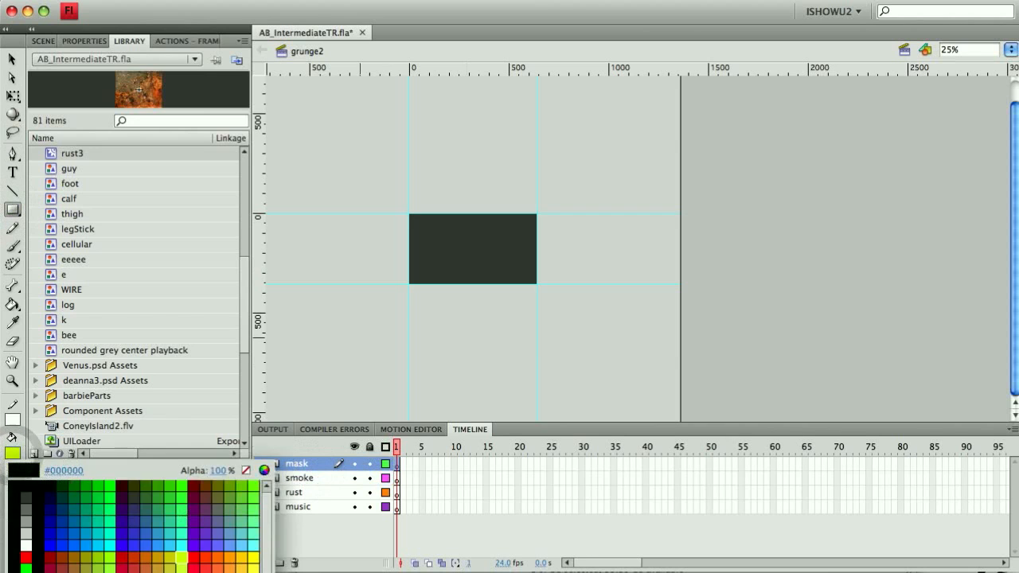
left_click(24, 483)
left_click_drag(294, 130, 664, 379)
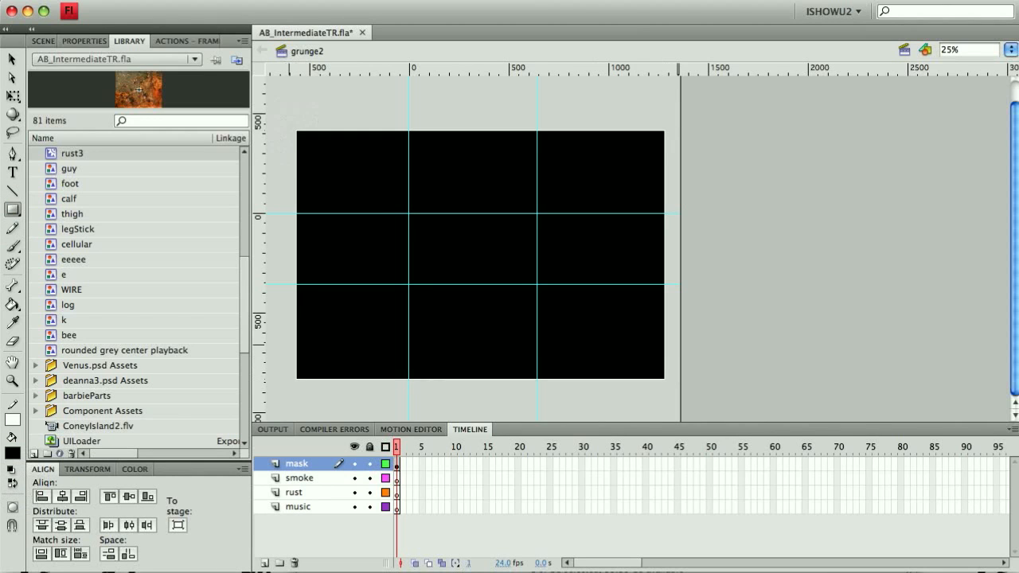
Cut a stage-sized opening in the black rectangle by drawing a red rectangle along the guides and deleting its fill.
left_click(12, 452)
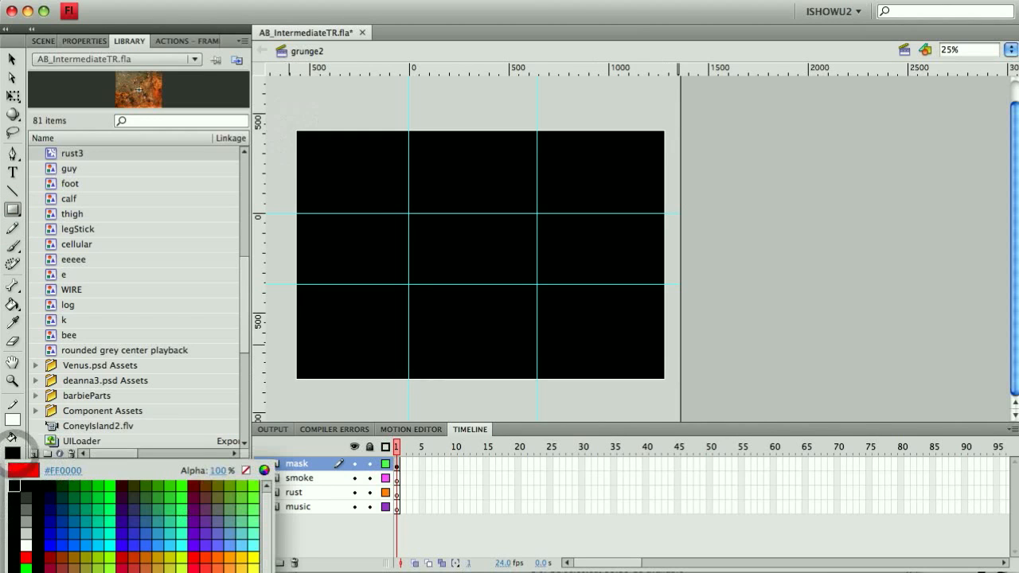
left_click(26, 556)
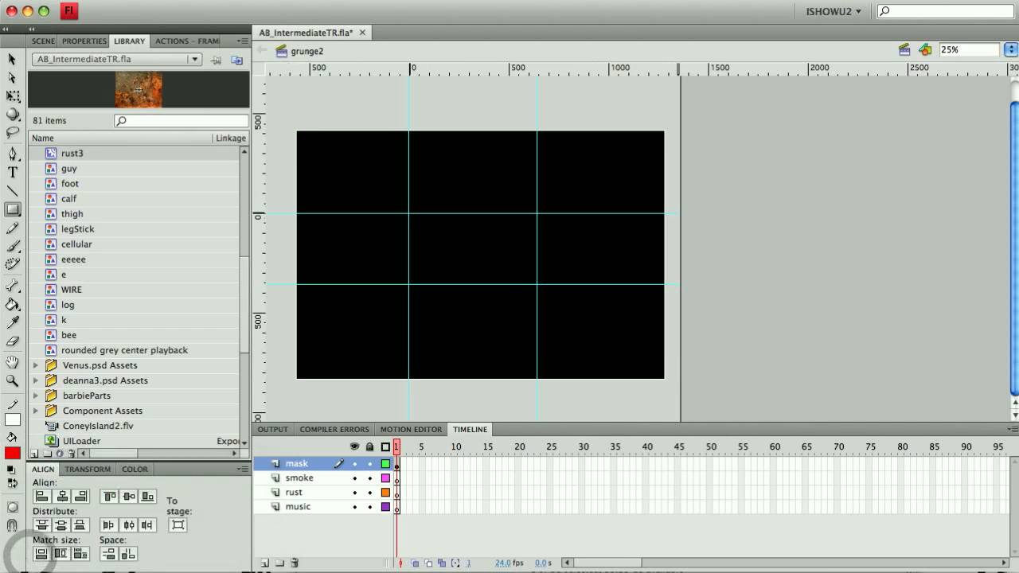
left_click_drag(408, 213, 536, 285)
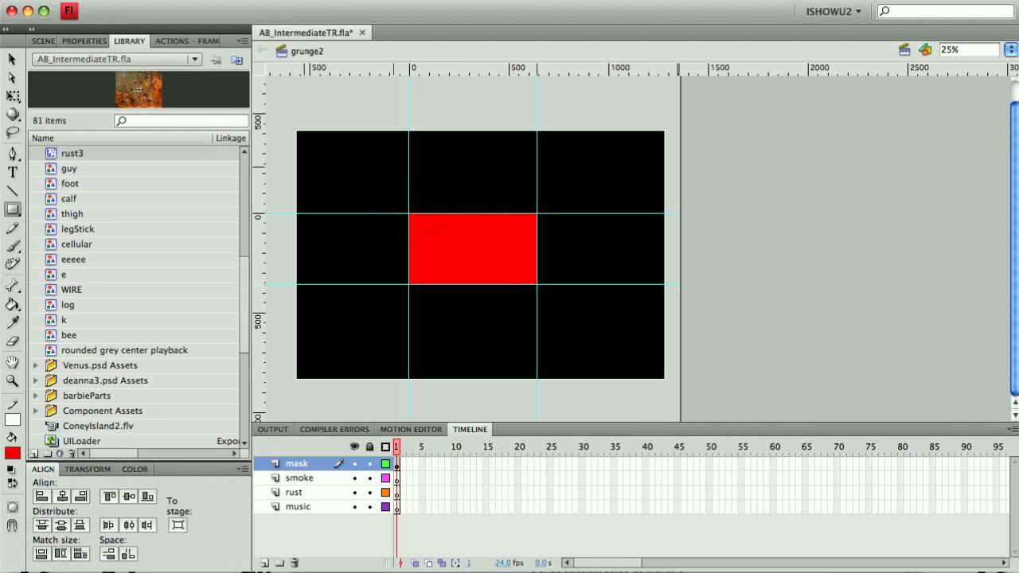
left_click(12, 58)
left_click(448, 235)
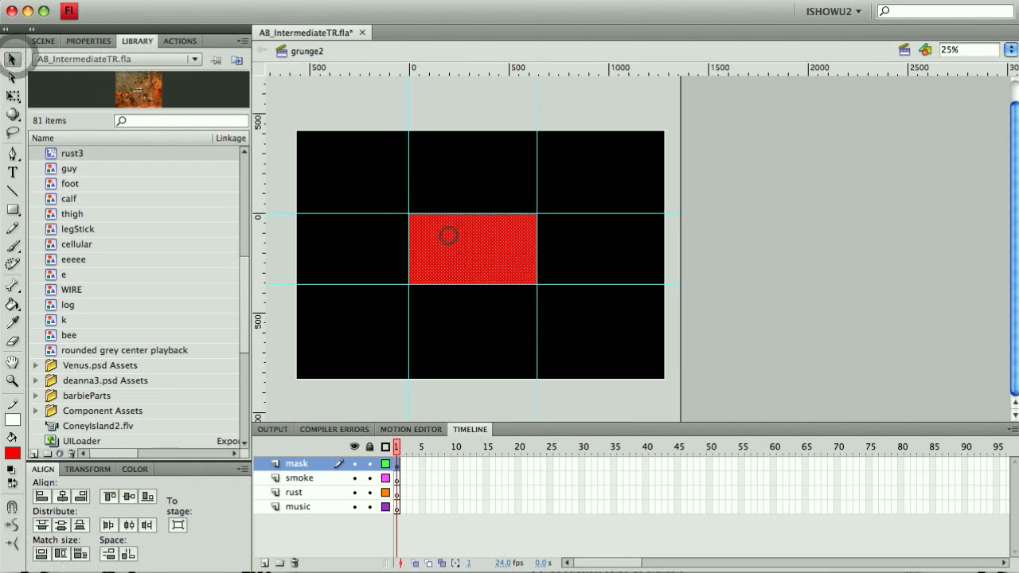
key("Delete")
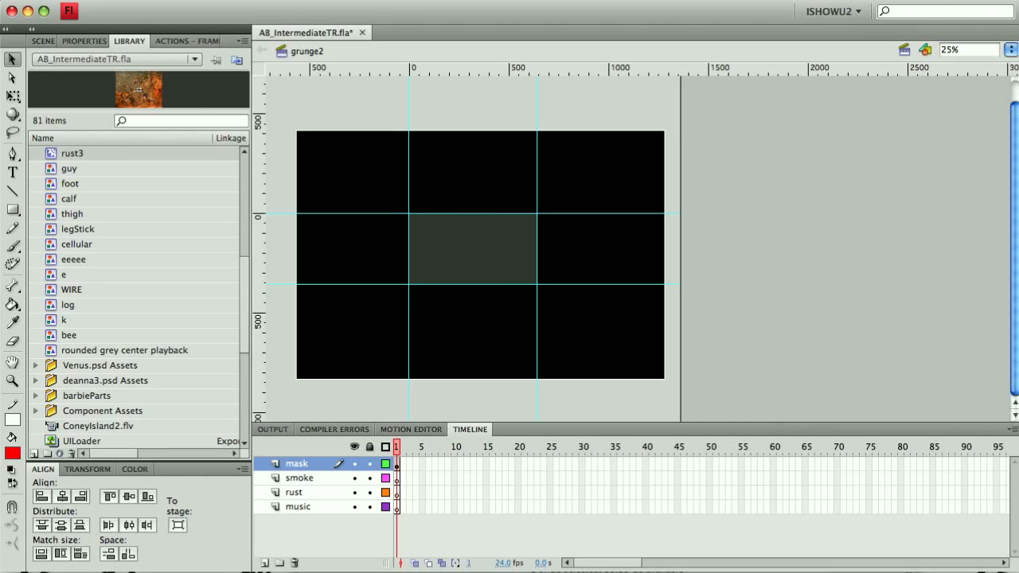
Preview the Atomic_O-Lee_I_G-36.wav sound in the library.
scroll(243, 271, "up", 10)
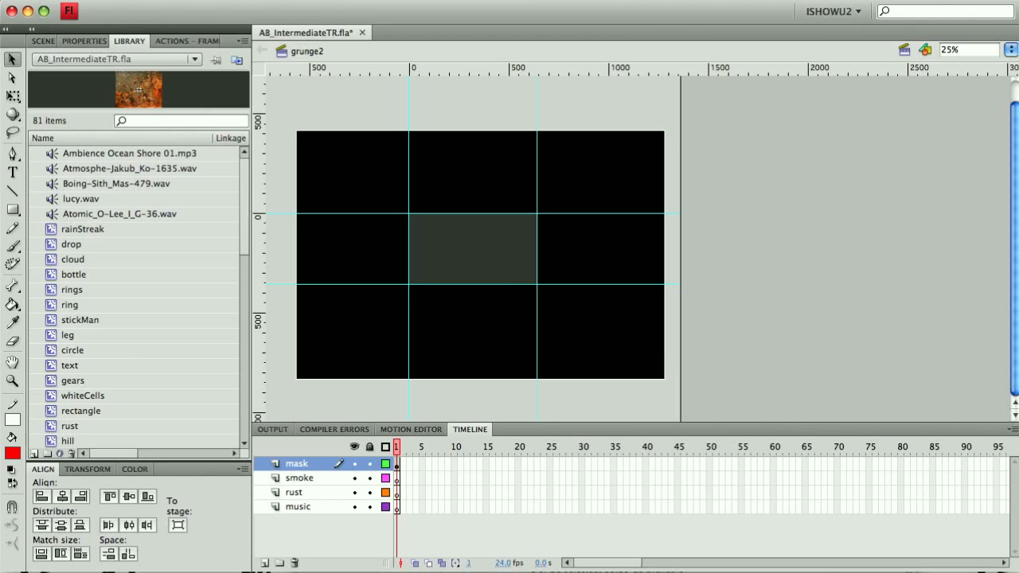
left_click(52, 213)
left_click(243, 77)
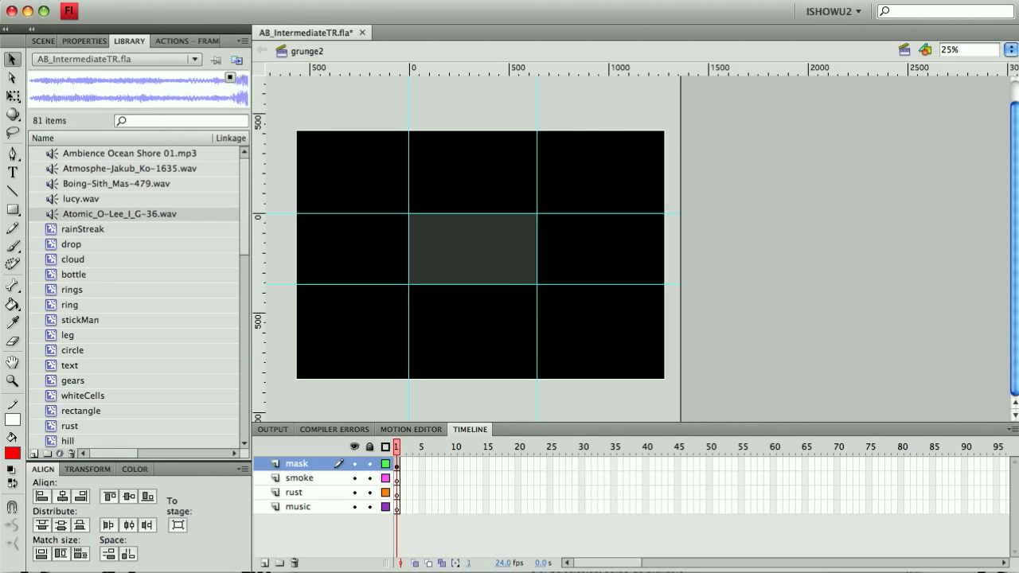
left_click(230, 77)
Add the Atomic_O-Lee_I_G-36.wav sound to the first frame of the music layer.
left_click(97, 213)
left_click(319, 506)
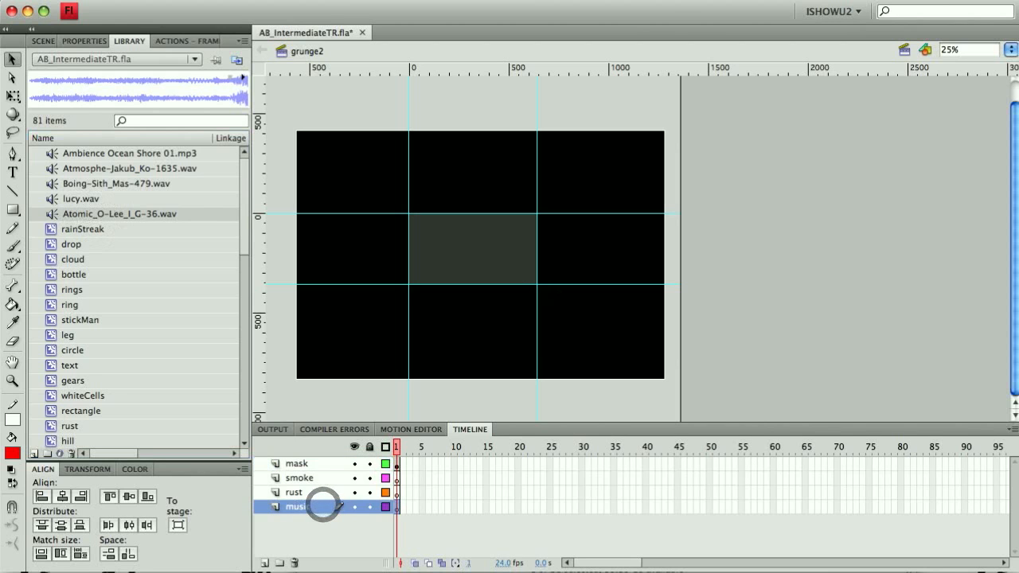
left_click(52, 212)
Undo the accidental move of the black mask shape and lock the mask layer.
left_click_drag(353, 229, 408, 256)
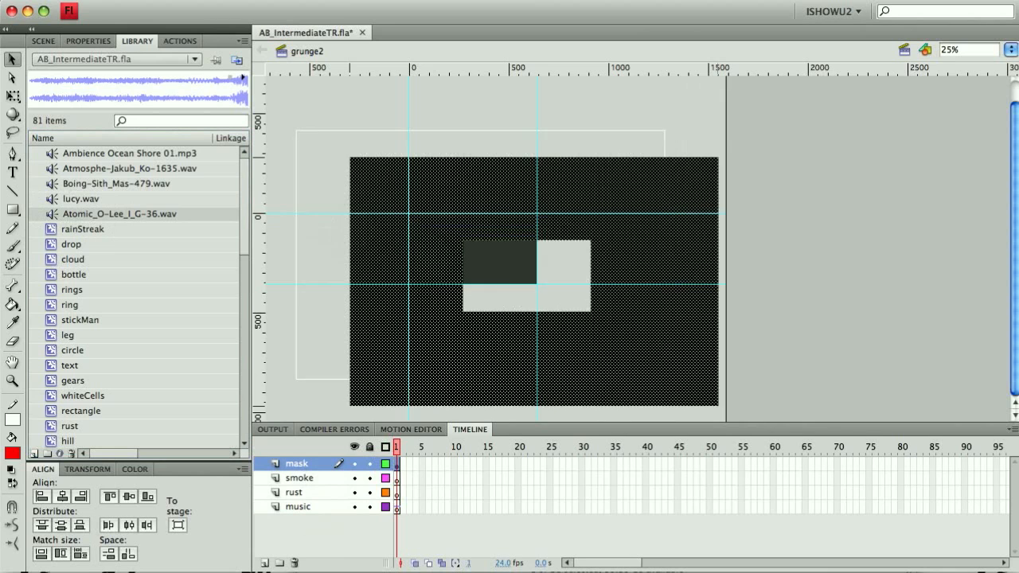
key("super+z")
left_click(369, 463)
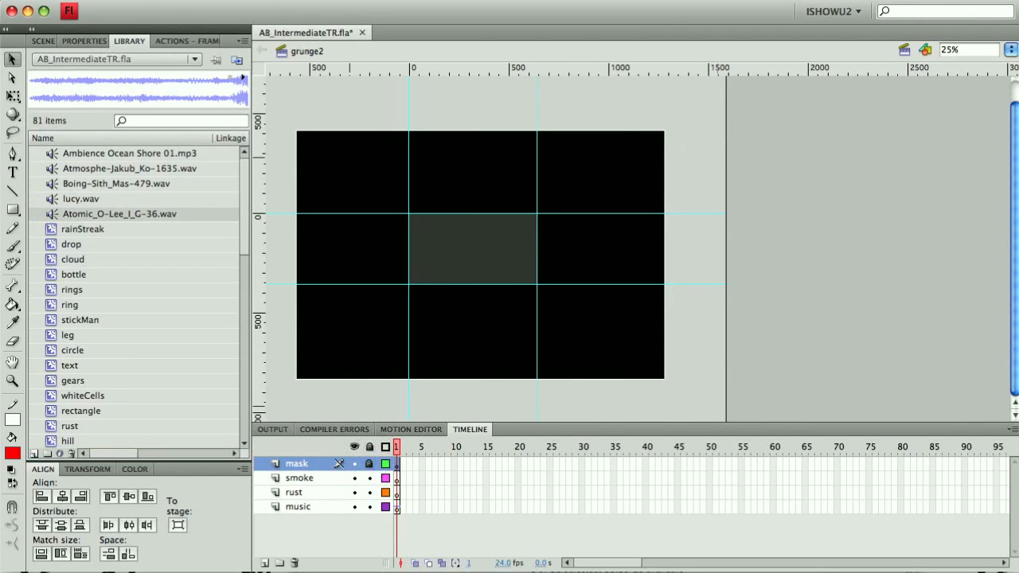
Extend all four layers with frames up to frame 215.
left_click(397, 507)
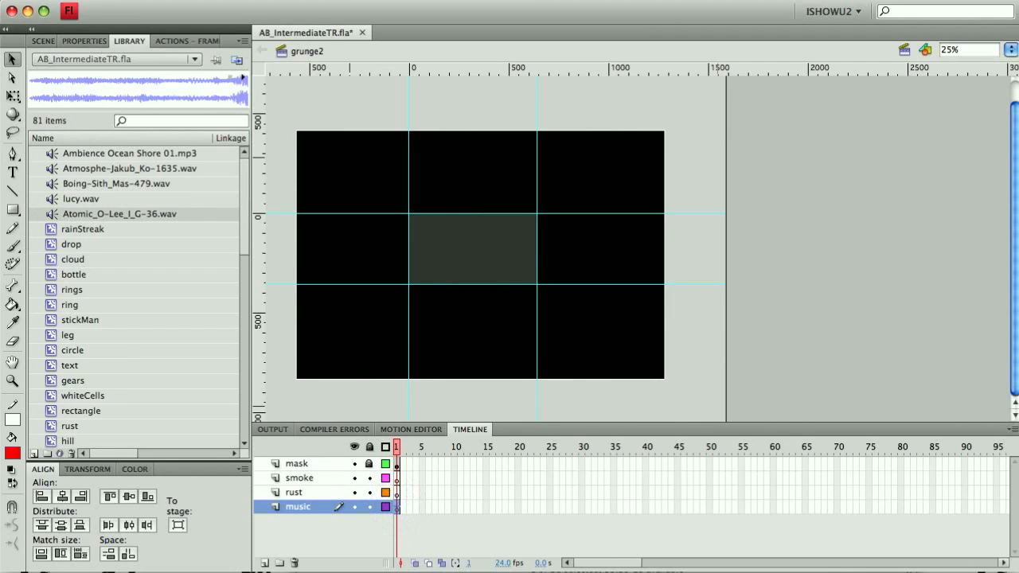
left_click(1002, 562)
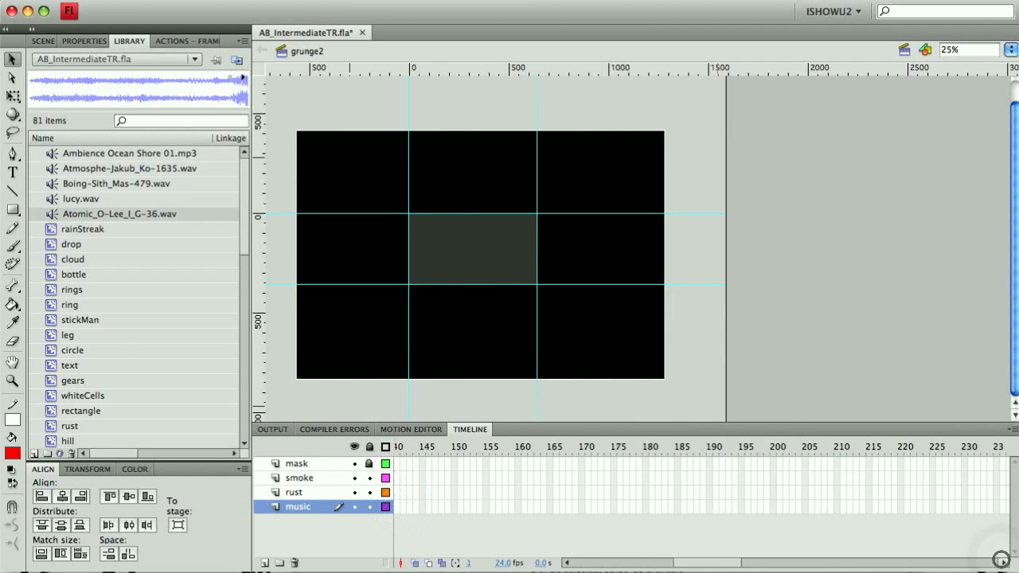
left_click_drag(870, 506, 868, 462)
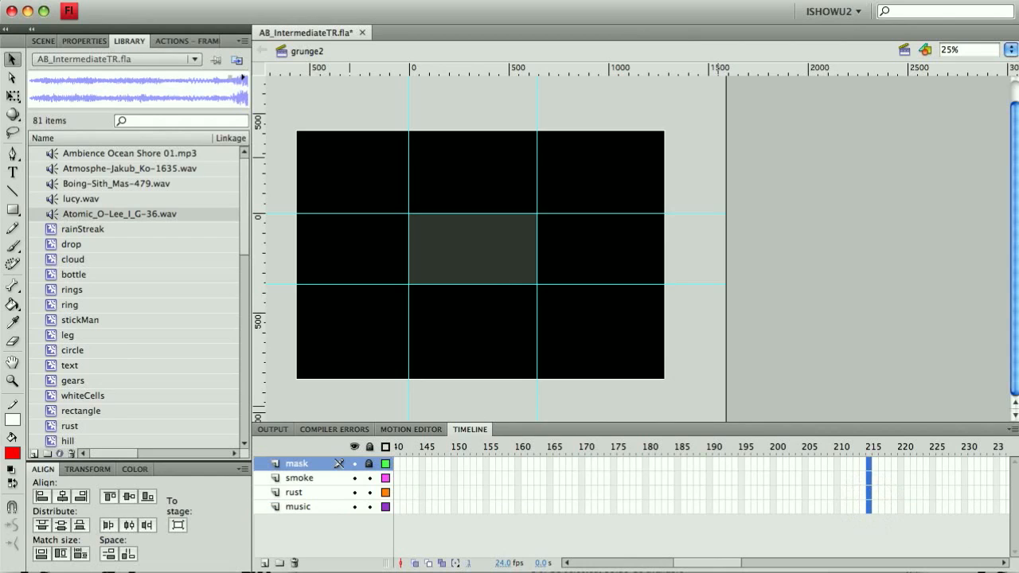
key("F5")
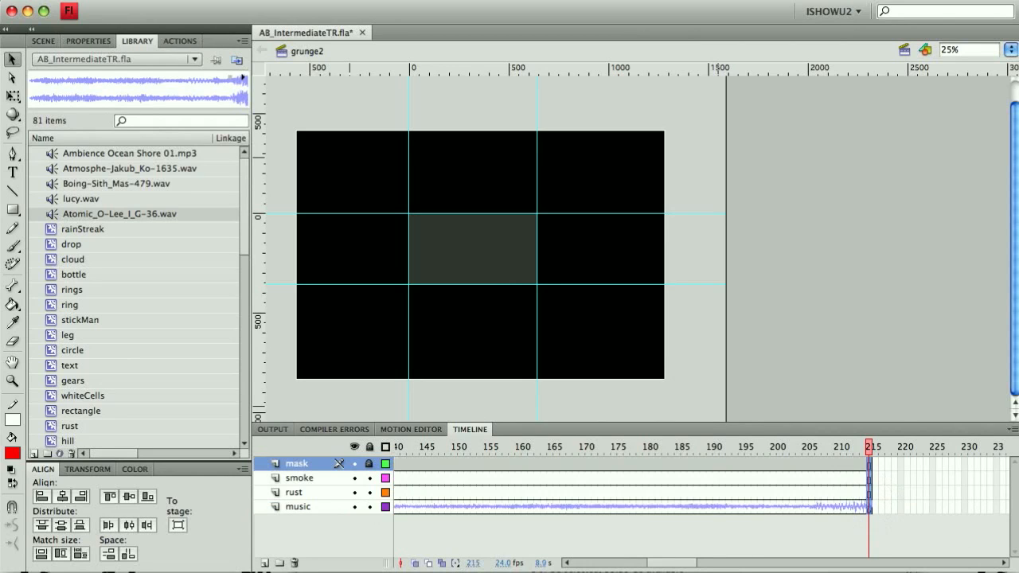
Extend all four layers to frame 235, and remove frames 223 to 235 beyond the end of the sound.
left_click_drag(996, 506, 996, 464)
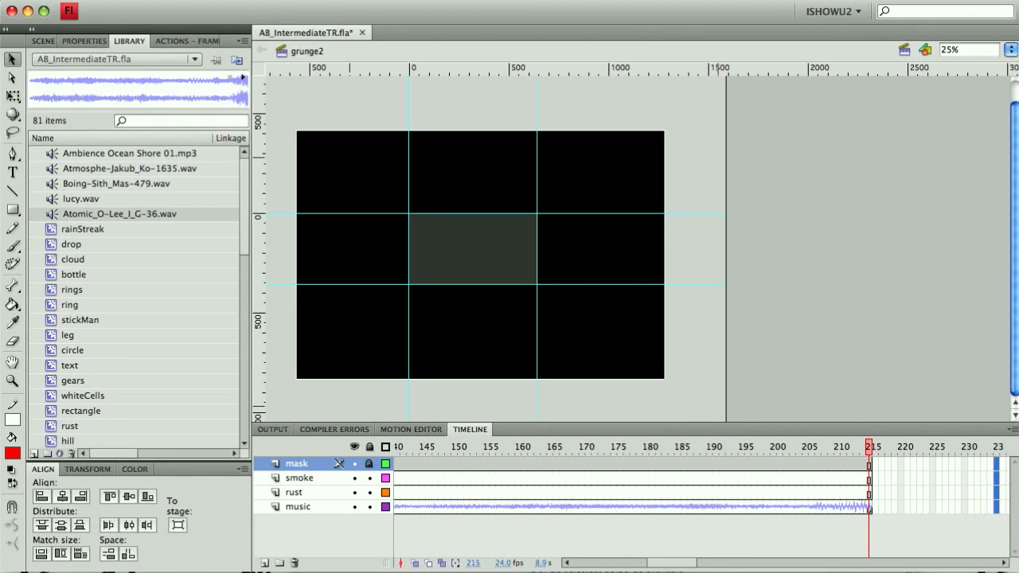
key("F5")
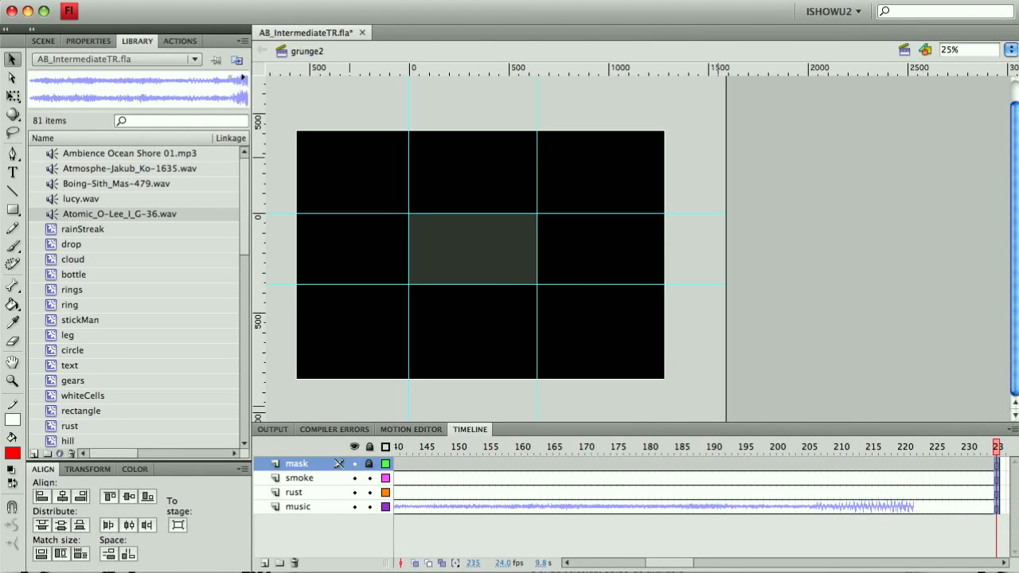
left_click_drag(996, 463, 921, 506)
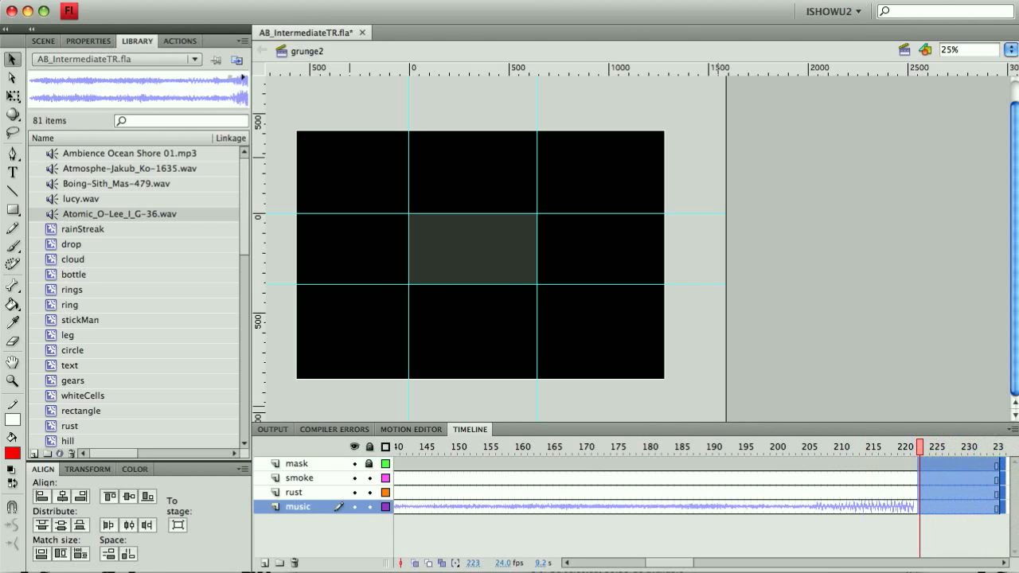
key("shift+F5")
left_click(913, 508)
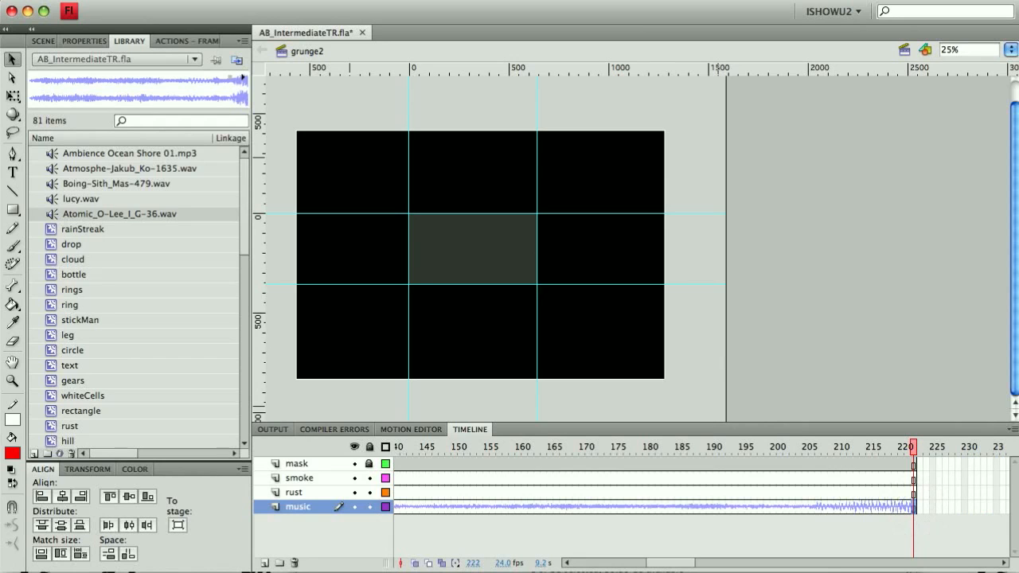
Edit the music sound's envelope so both channels fade from full volume at about frame 170 to silence at the sound's end.
left_click(414, 506)
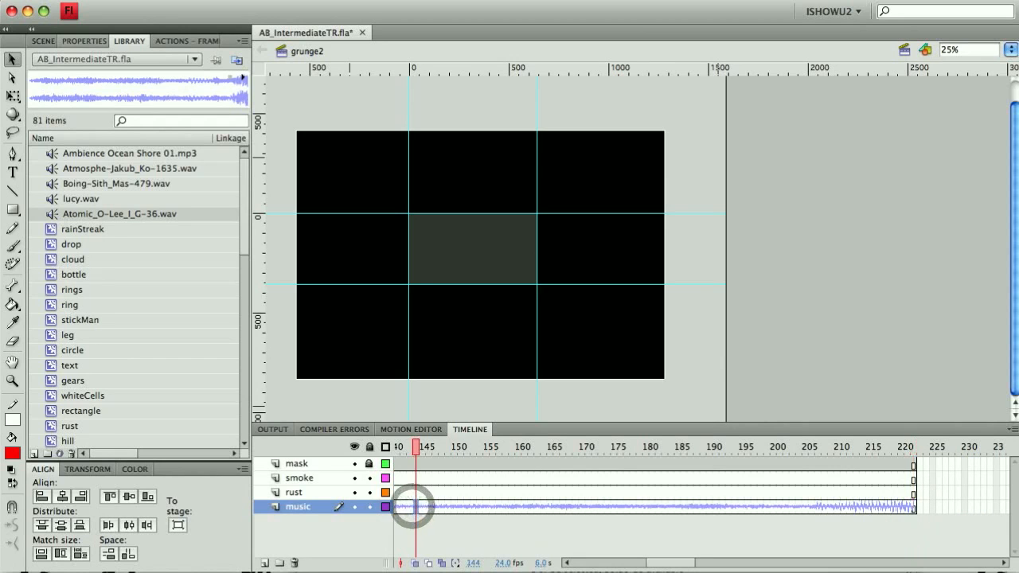
left_click(80, 40)
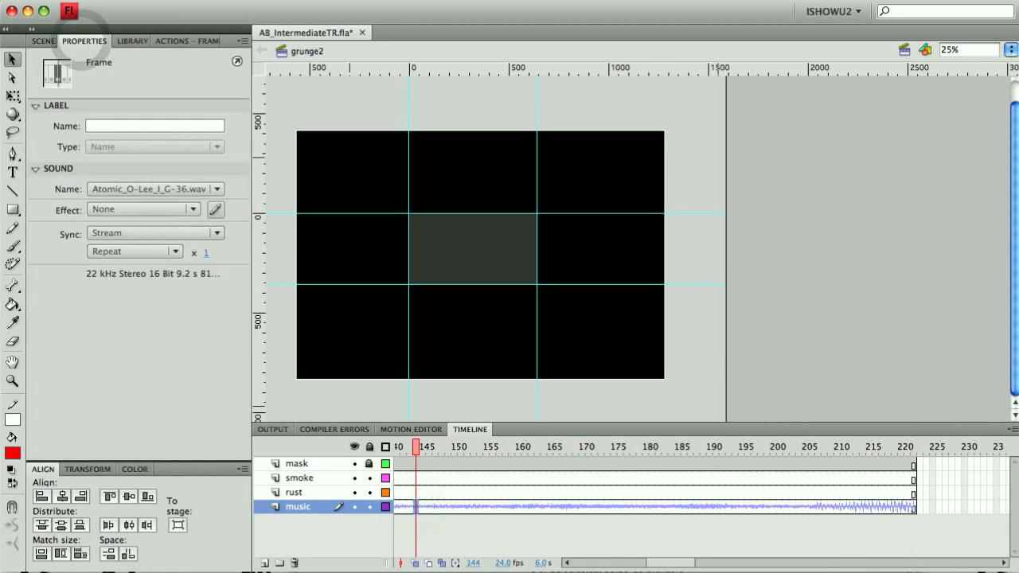
left_click(212, 210)
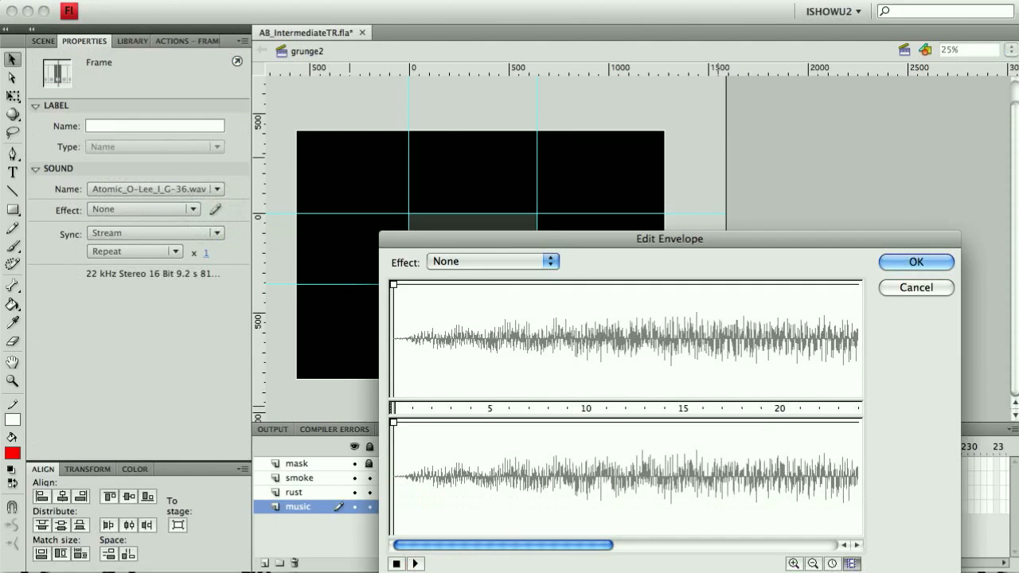
left_click(813, 563)
left_click(813, 564)
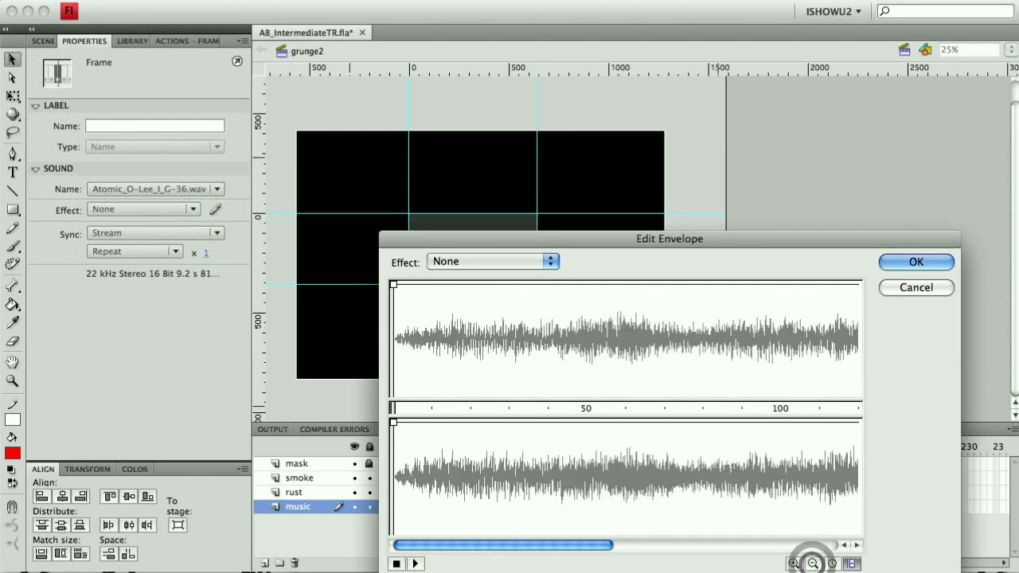
left_click_drag(437, 546, 565, 542)
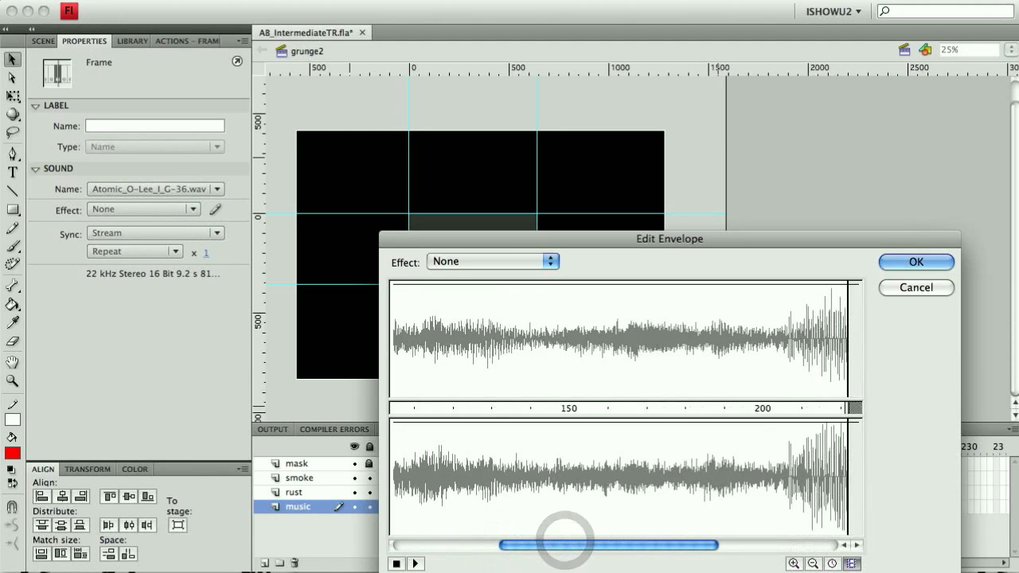
left_click(647, 284)
left_click(646, 421)
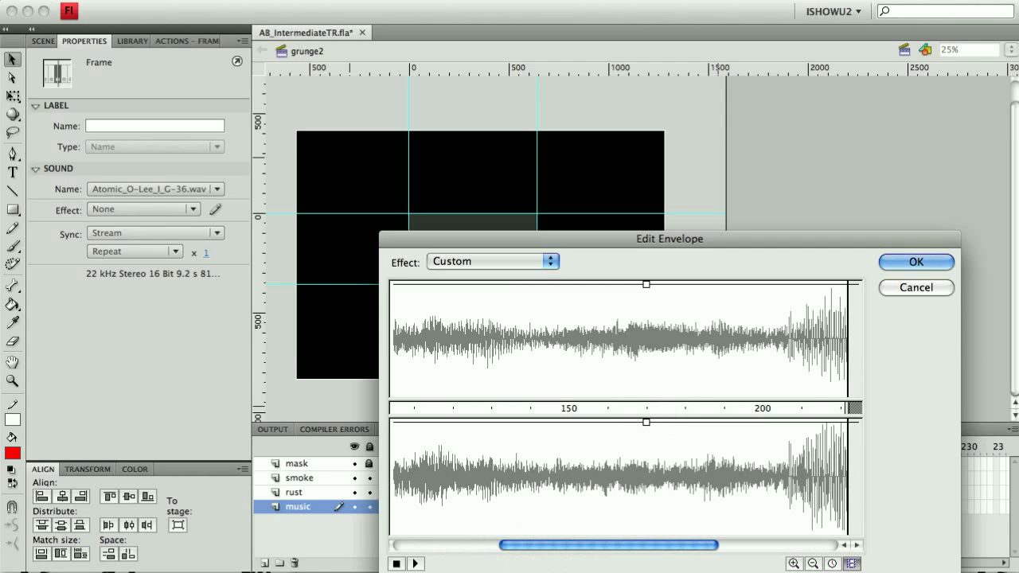
left_click_drag(847, 284, 844, 530)
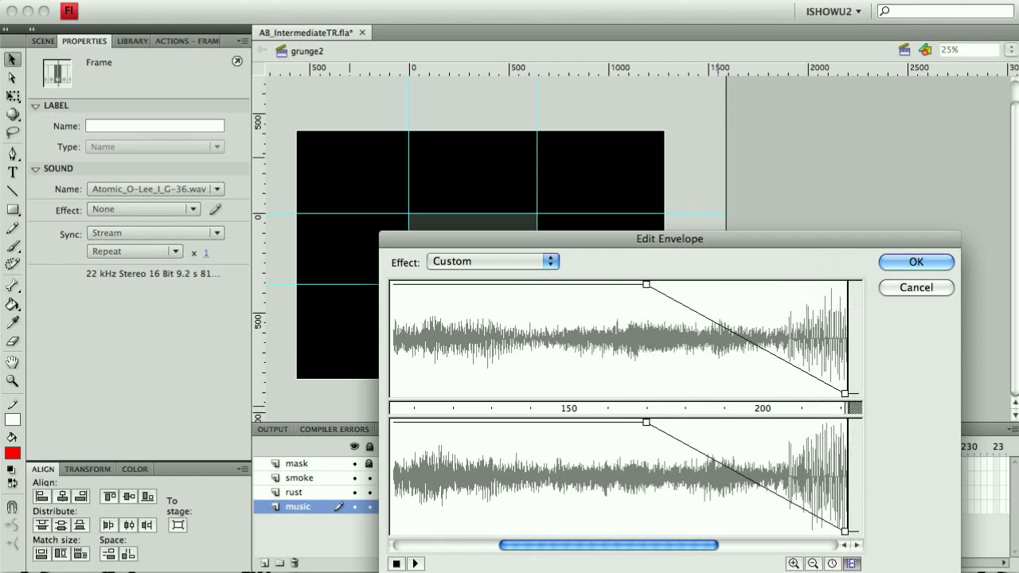
left_click(918, 261)
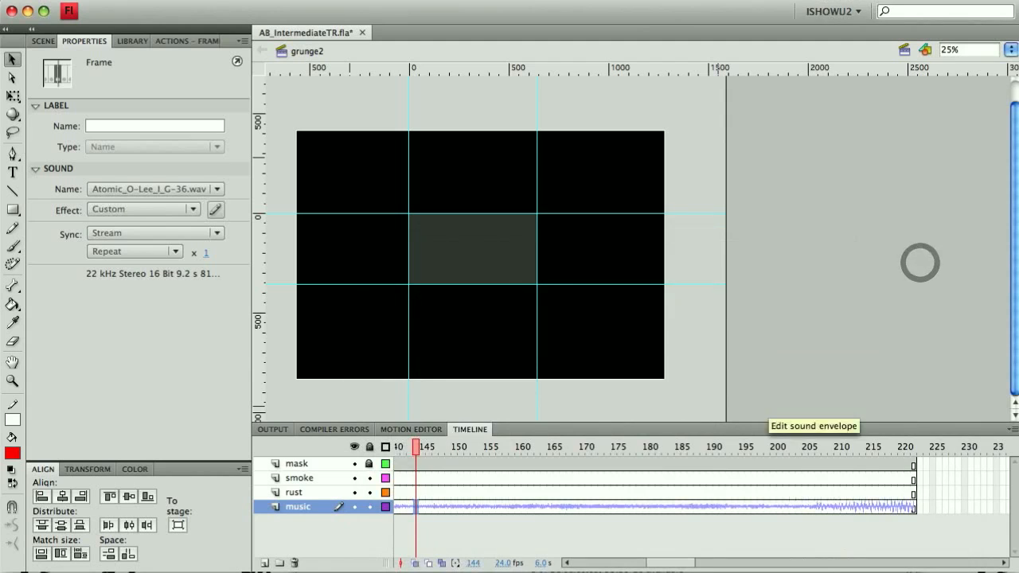
Place the Rust_and_dirt.jpg image from the library on the rust layer so that it covers the stage opening.
left_click_drag(662, 563, 589, 563)
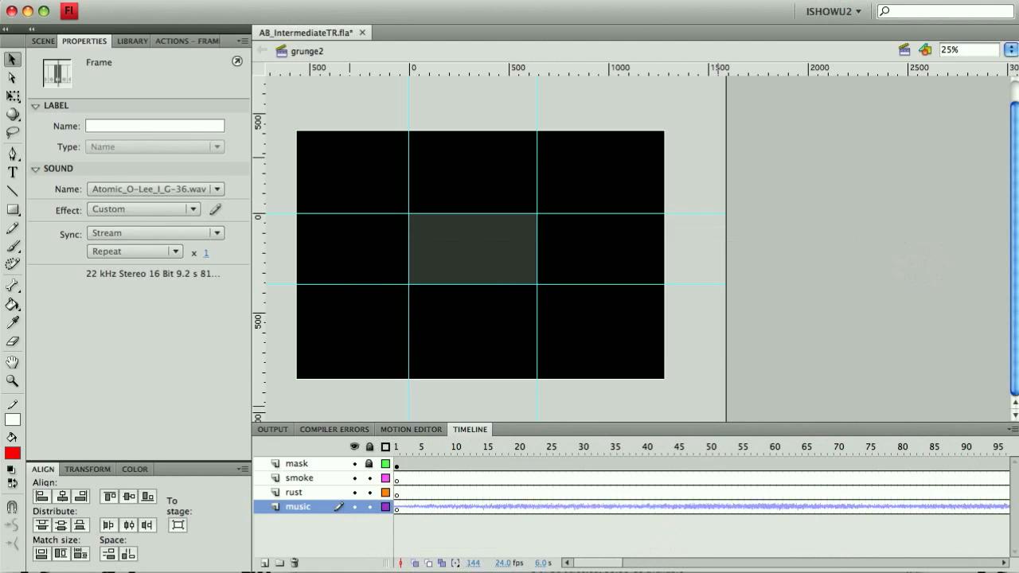
left_click(294, 492)
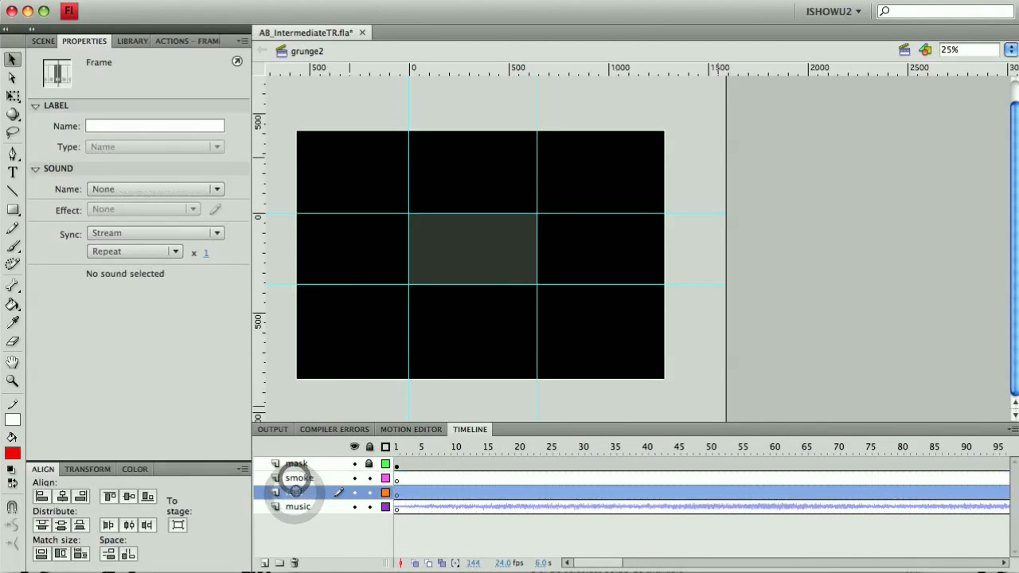
left_click(129, 41)
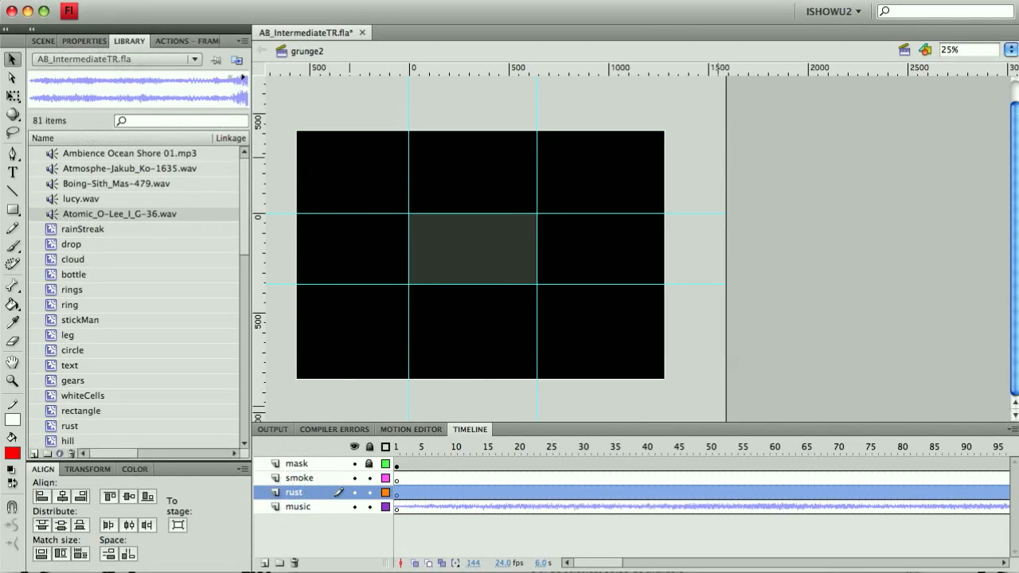
scroll(243, 202, "down", 12)
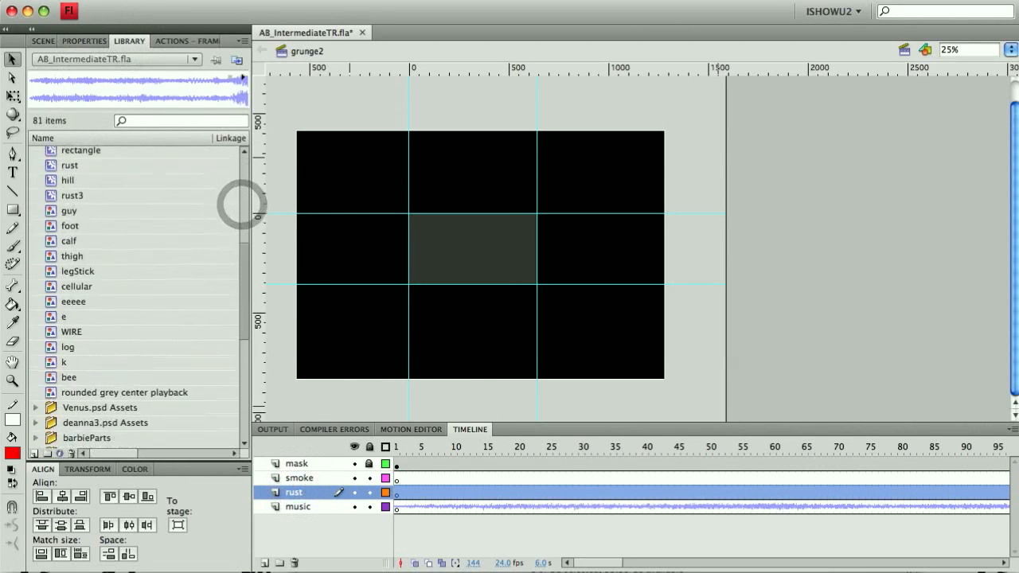
scroll(241, 203, "up", 5)
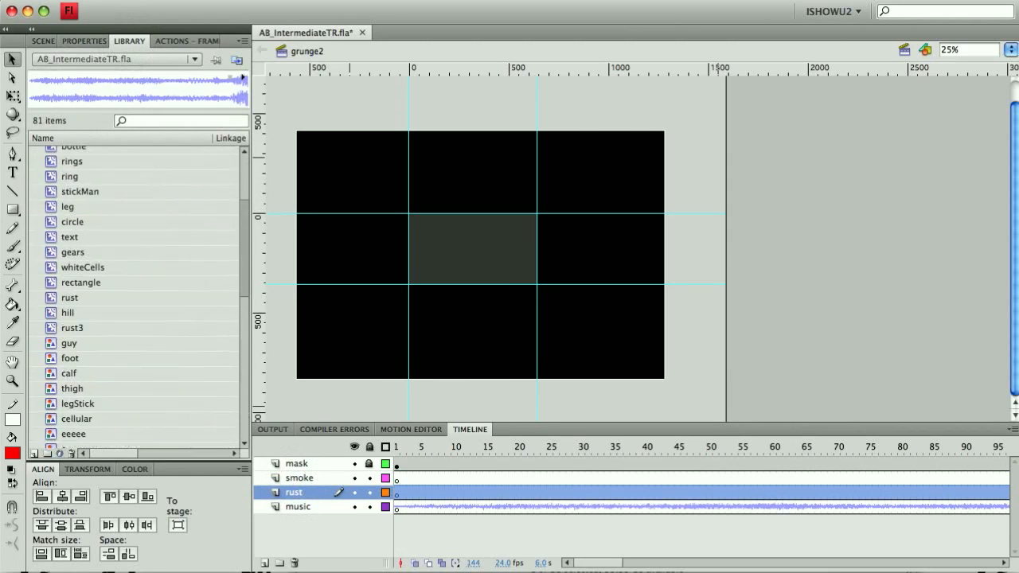
scroll(140, 298, "down", 8)
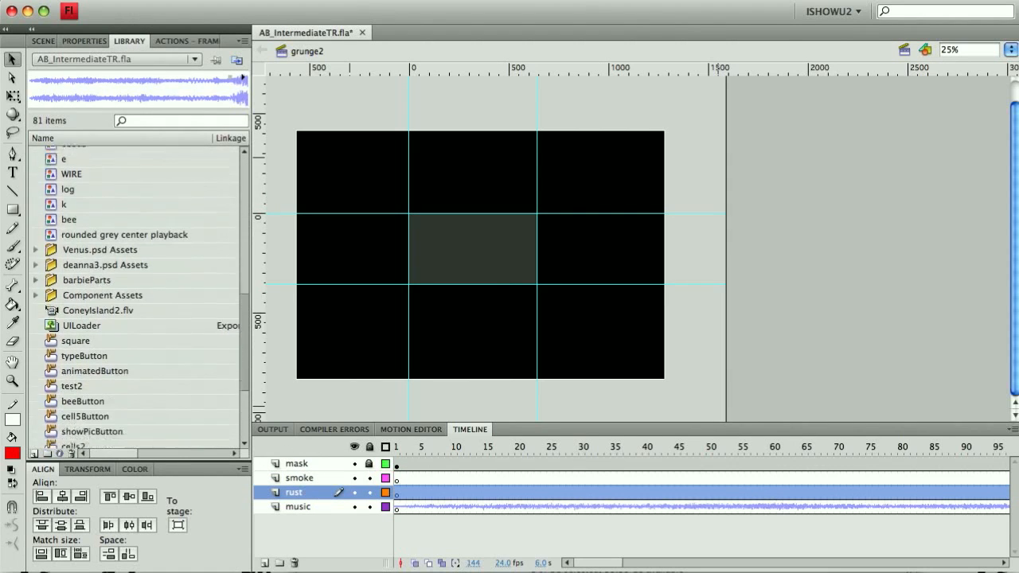
scroll(139, 298, "down", 2)
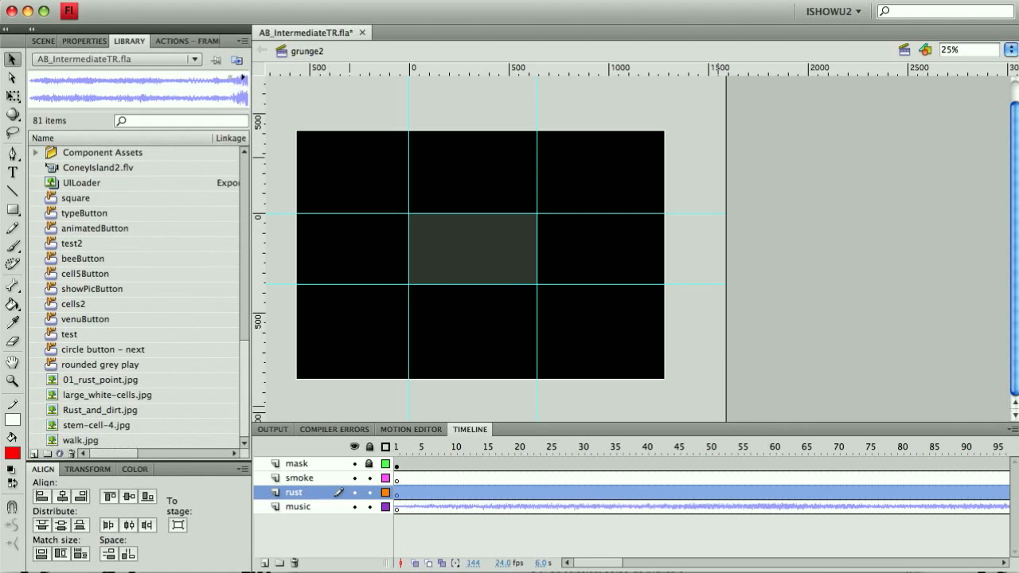
left_click(112, 409)
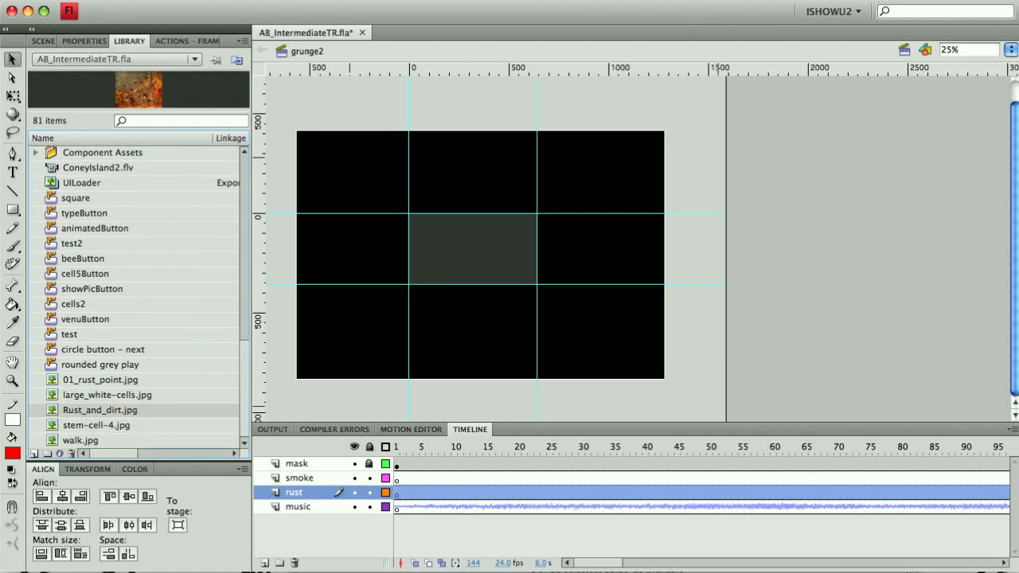
left_click_drag(142, 92, 493, 248)
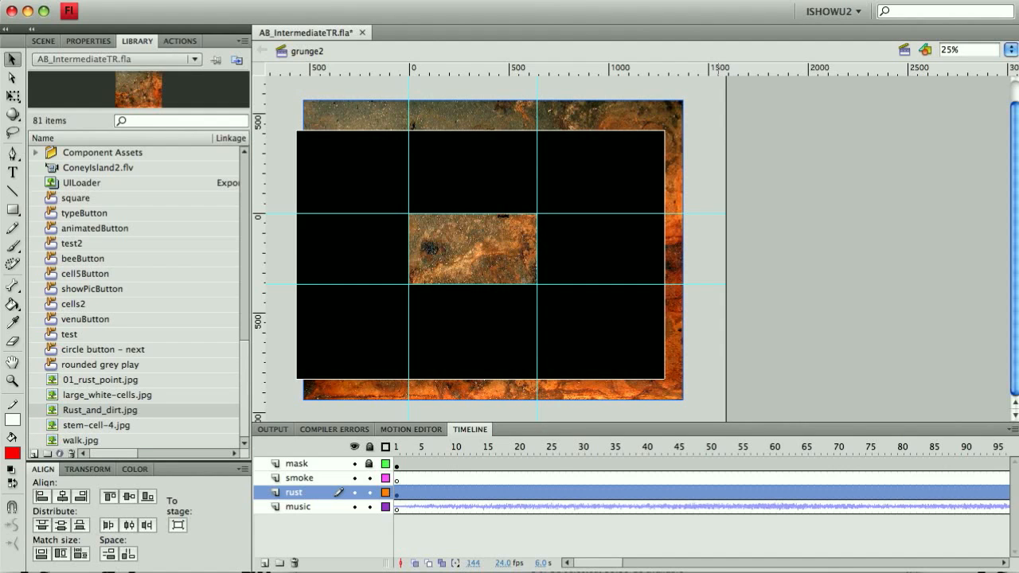
Convert the rust image to a movie clip symbol named rust5 and create a motion tween on it.
key("F8")
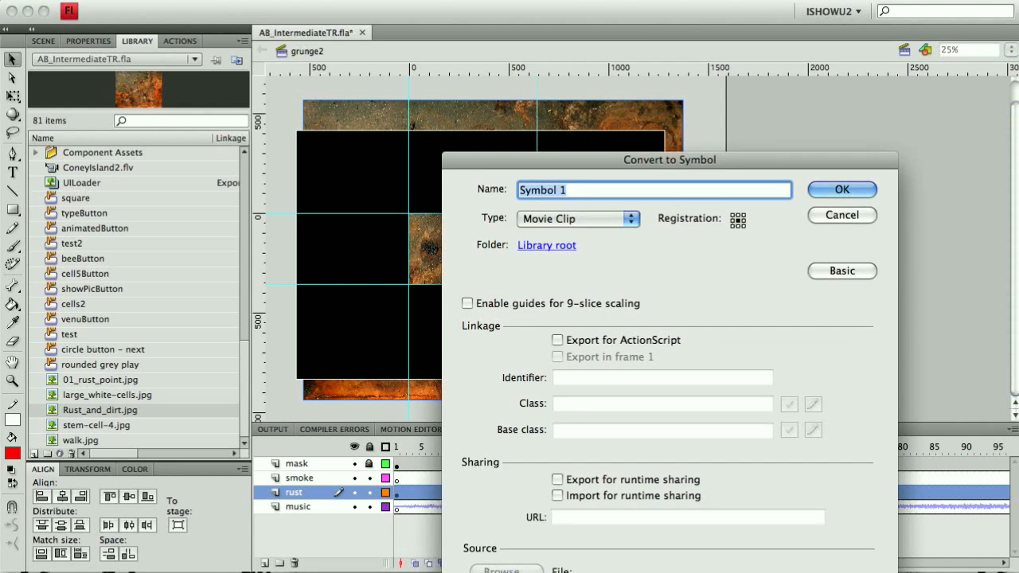
type("r")
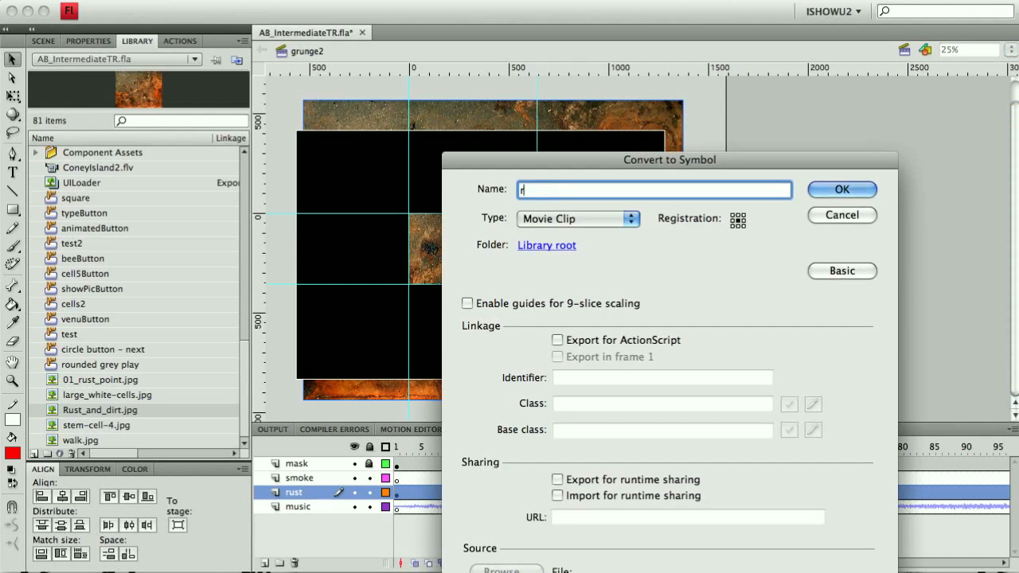
type("ust5")
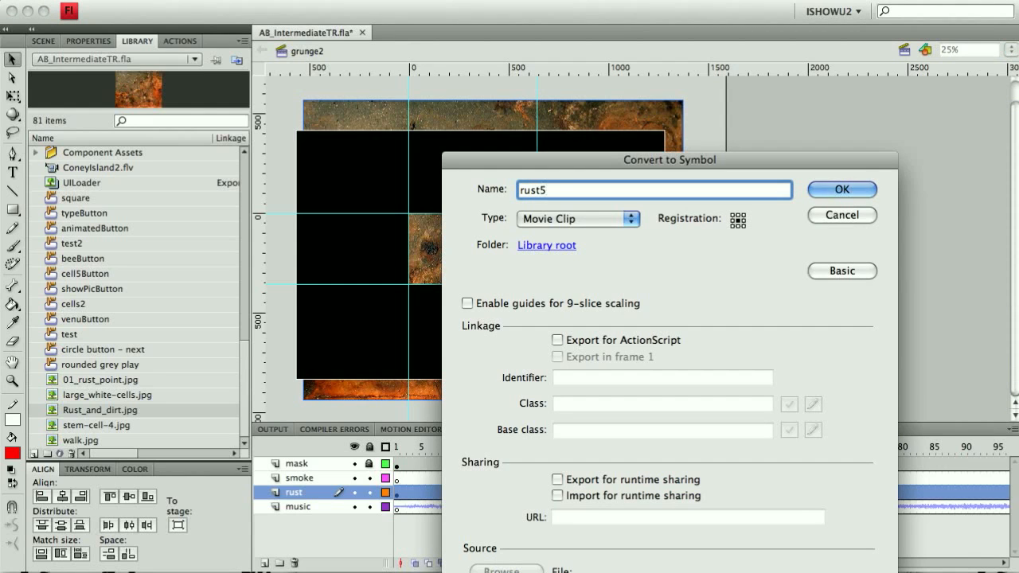
left_click(820, 189)
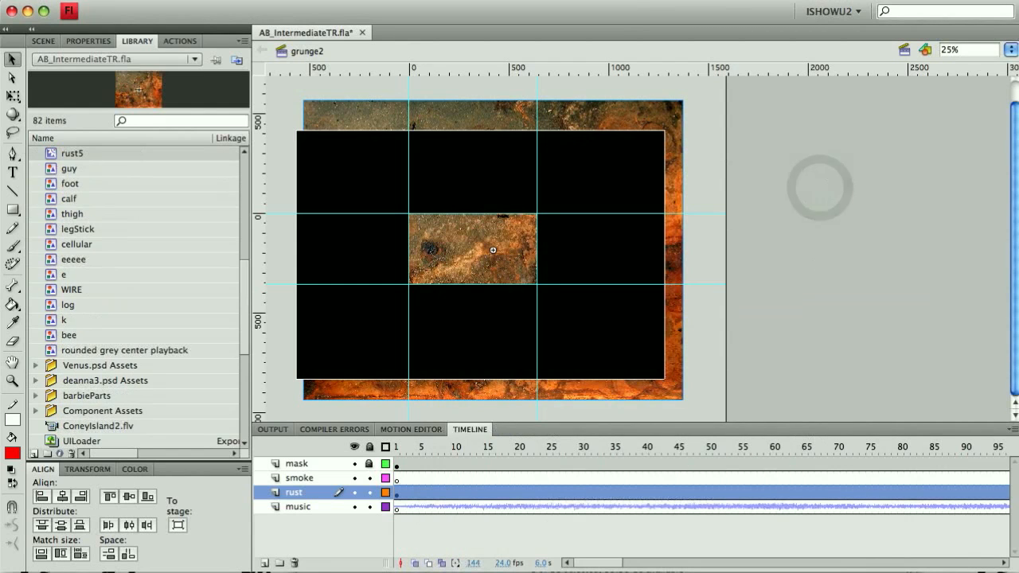
right_click(450, 250)
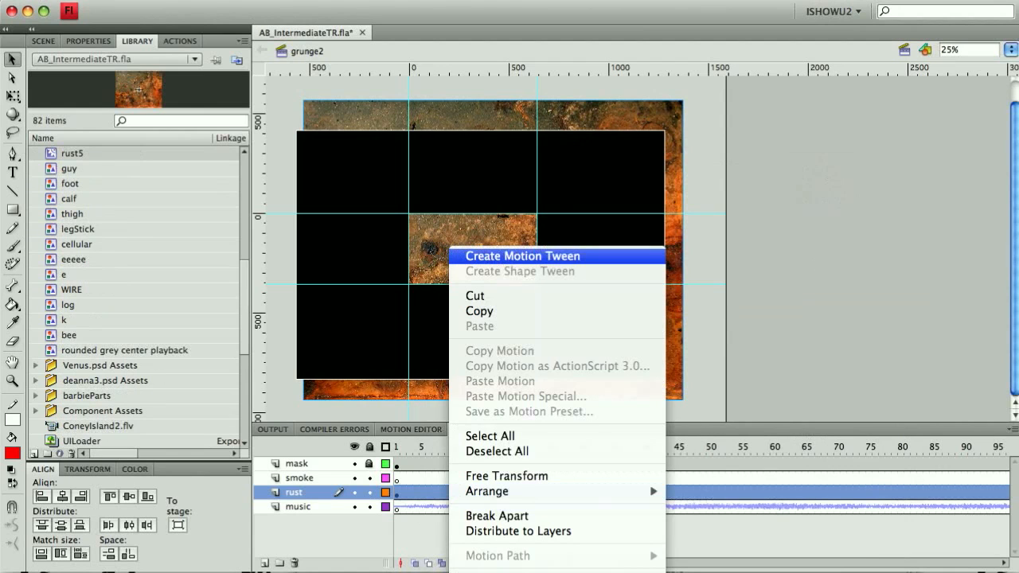
left_click(491, 255)
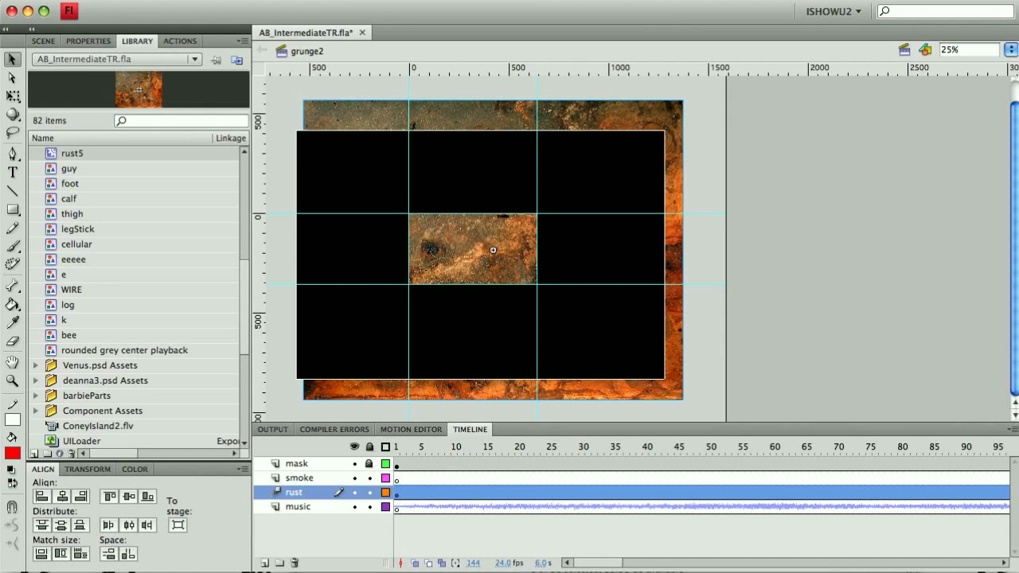
Move the rust5 clip up and to the right at frame 1 so its lower-left area fills the stage opening.
left_click_drag(492, 250, 598, 225)
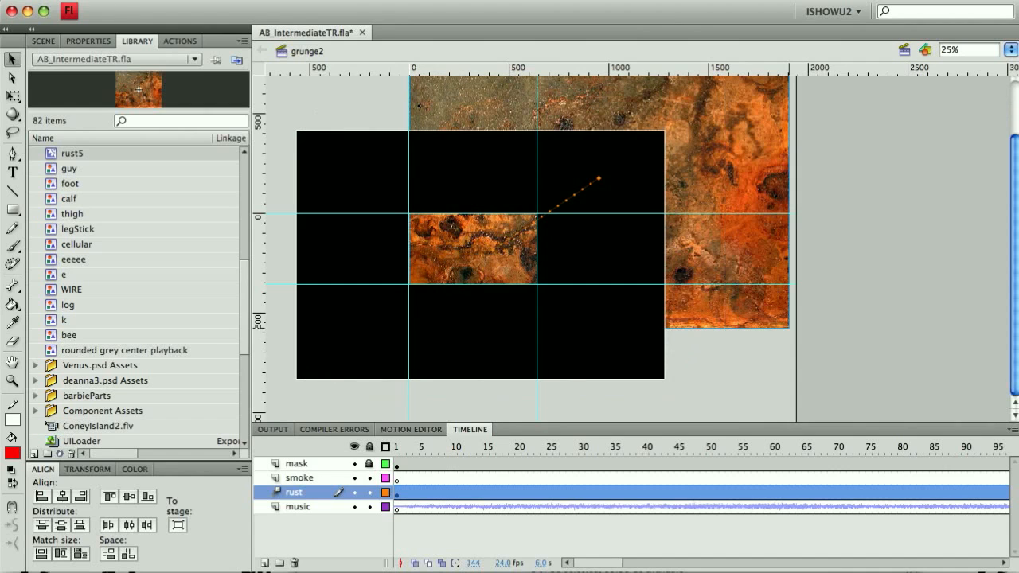
key("ctrl+z")
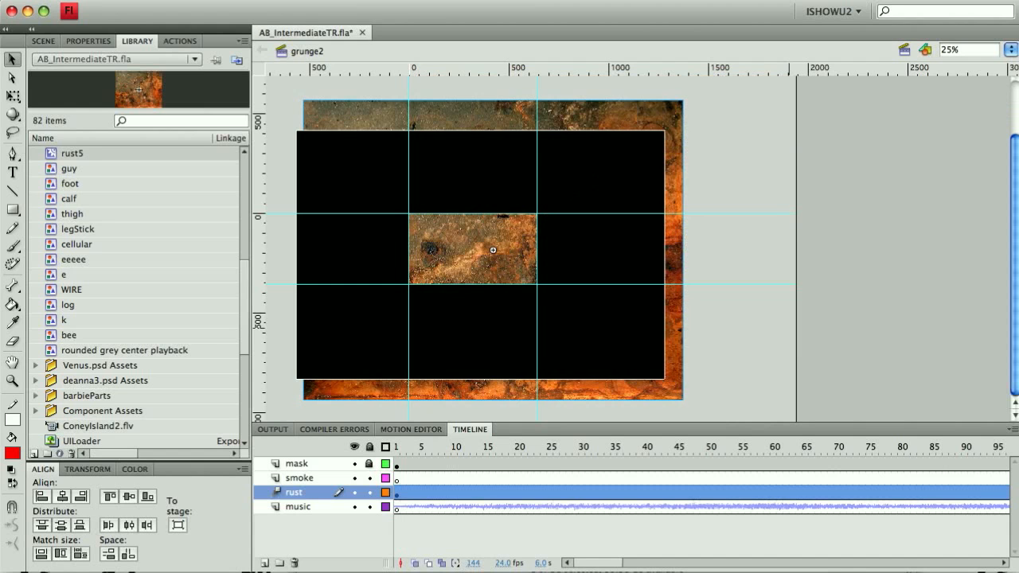
left_click(396, 447)
key("shift+Up")
key("Up")
key("Up")
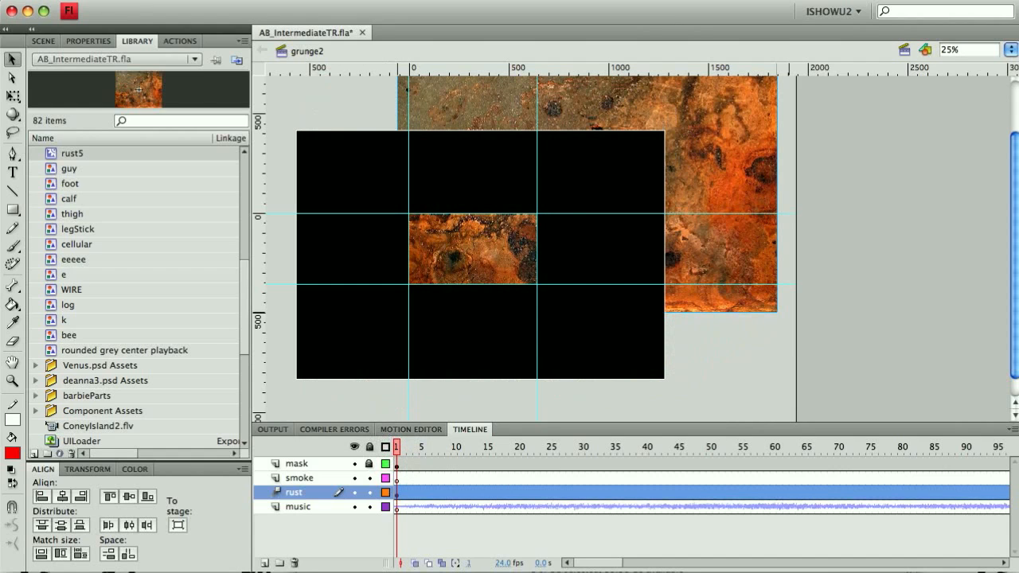
Add a keyframe at frame 75 of the rust layer and rotate the rust clip slightly clockwise there.
left_click(871, 476)
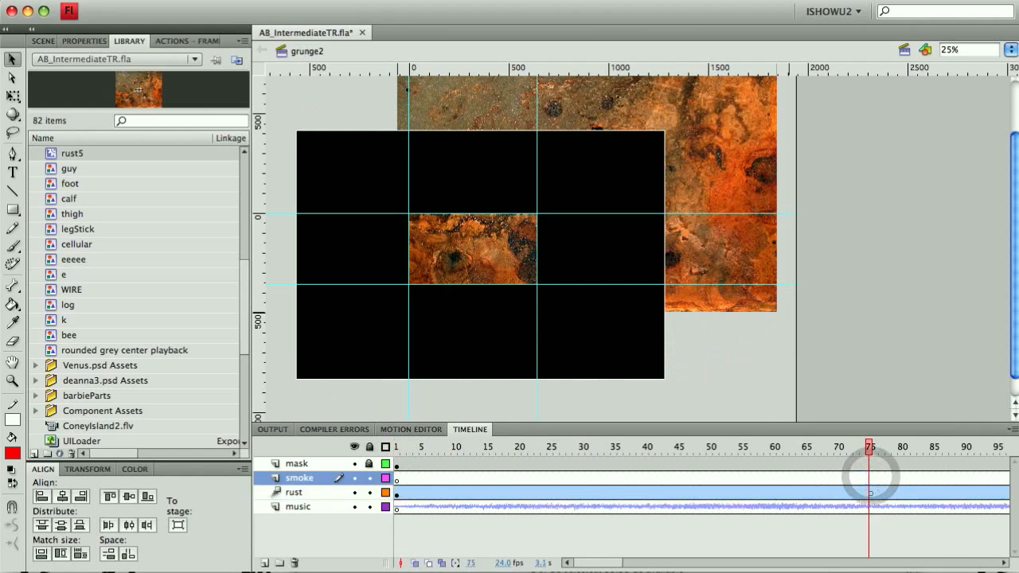
left_click(871, 493)
left_click(869, 493)
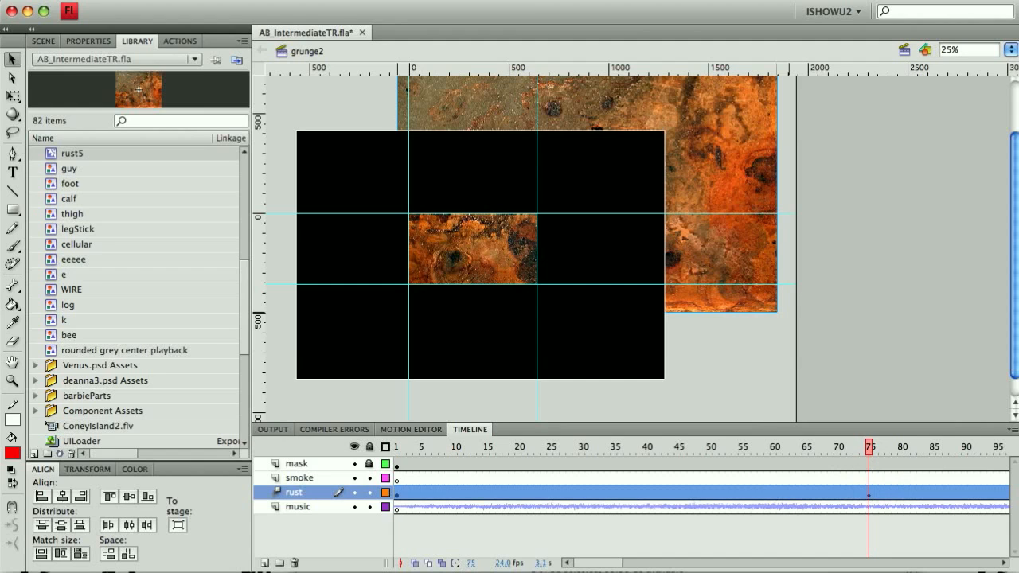
left_click(13, 95)
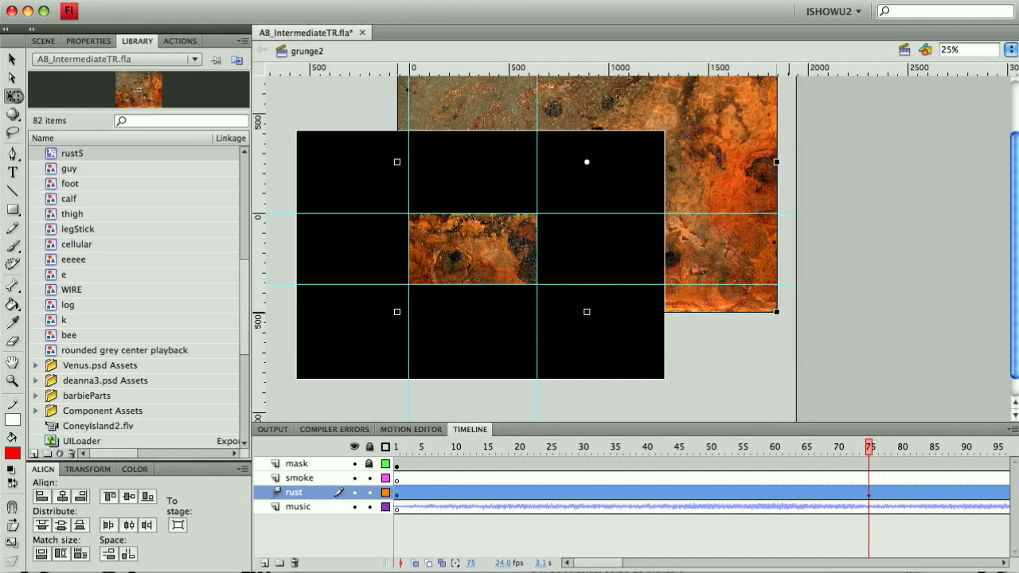
left_click_drag(777, 312, 769, 343)
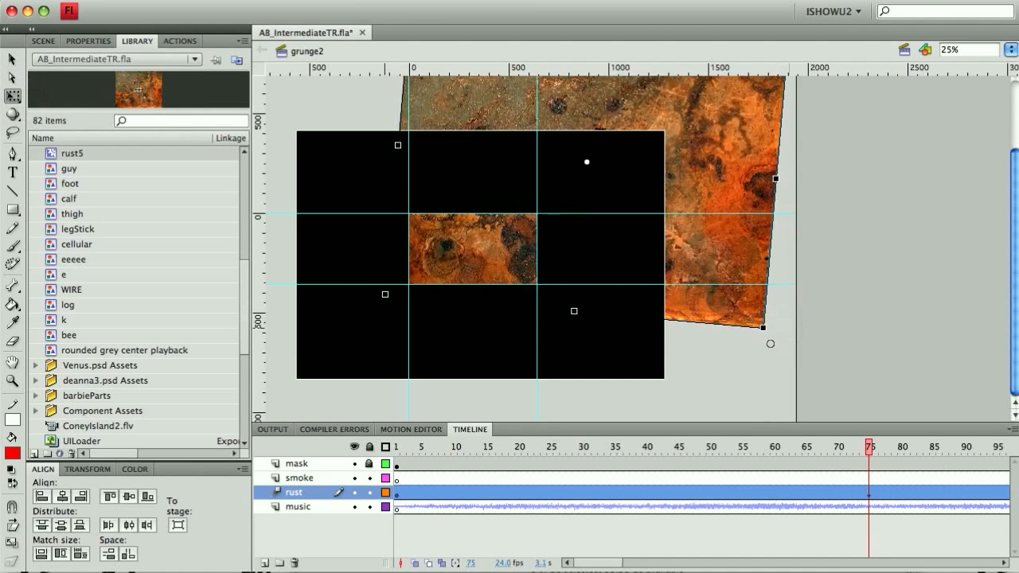
left_click(769, 344)
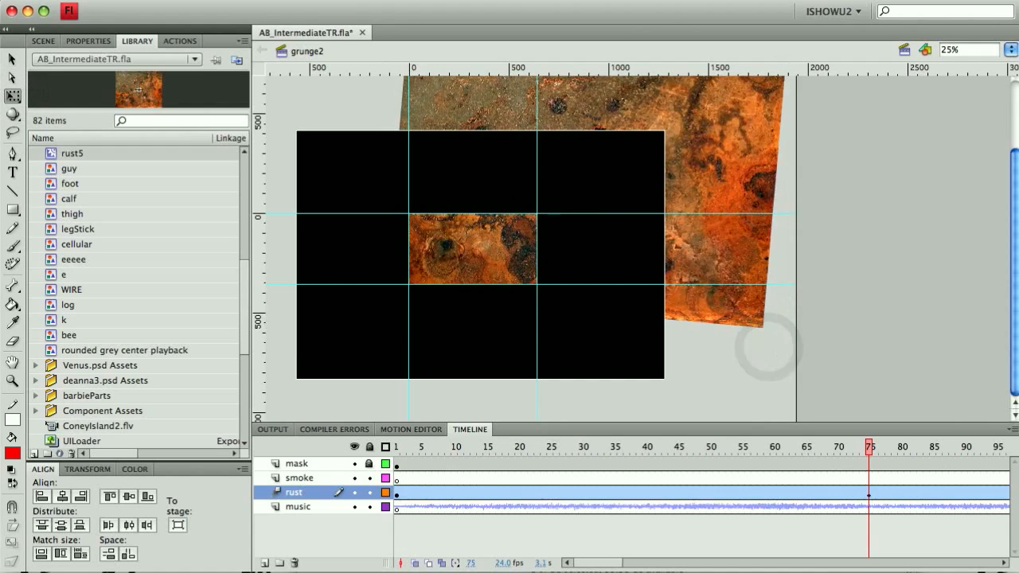
Add a keyframe at frame 85 of the rust layer and move the rust clip down and slightly right.
left_click(932, 494)
key("F6")
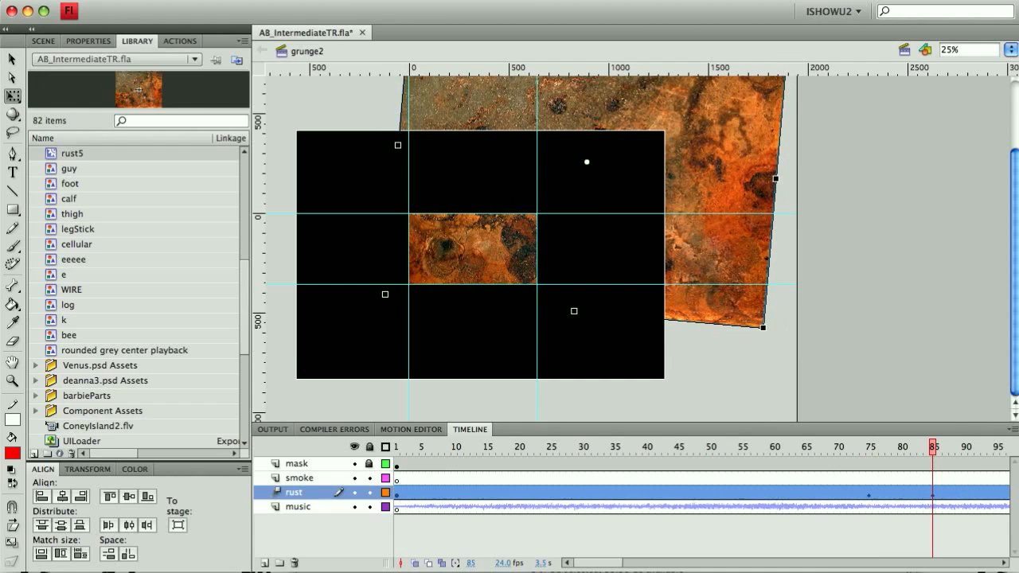
left_click_drag(722, 285, 731, 360)
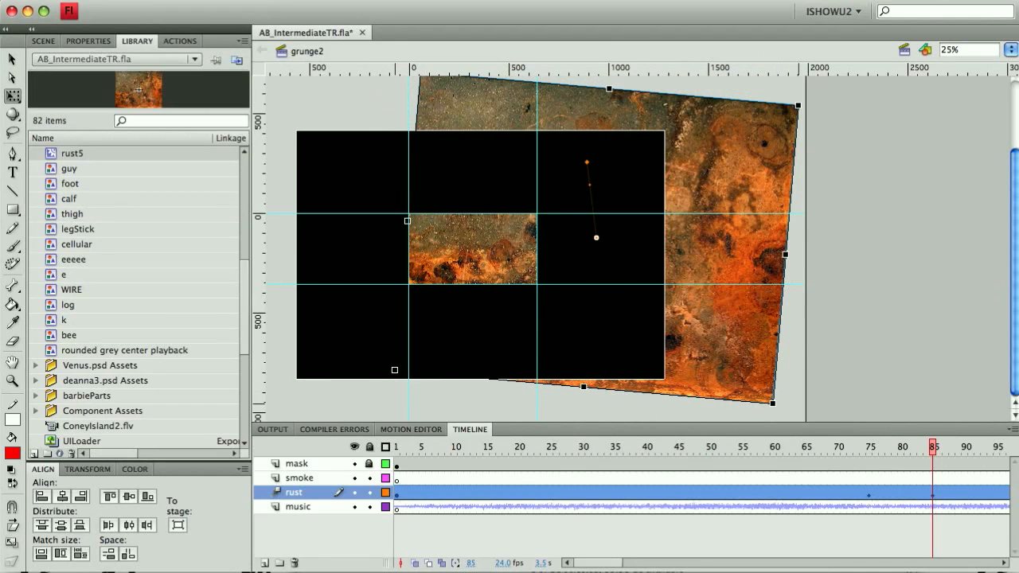
Play the animation from frame 1, and add a rust keyframe at frame 152 with the clip rotated slightly further clockwise.
left_click(396, 446)
key("Return")
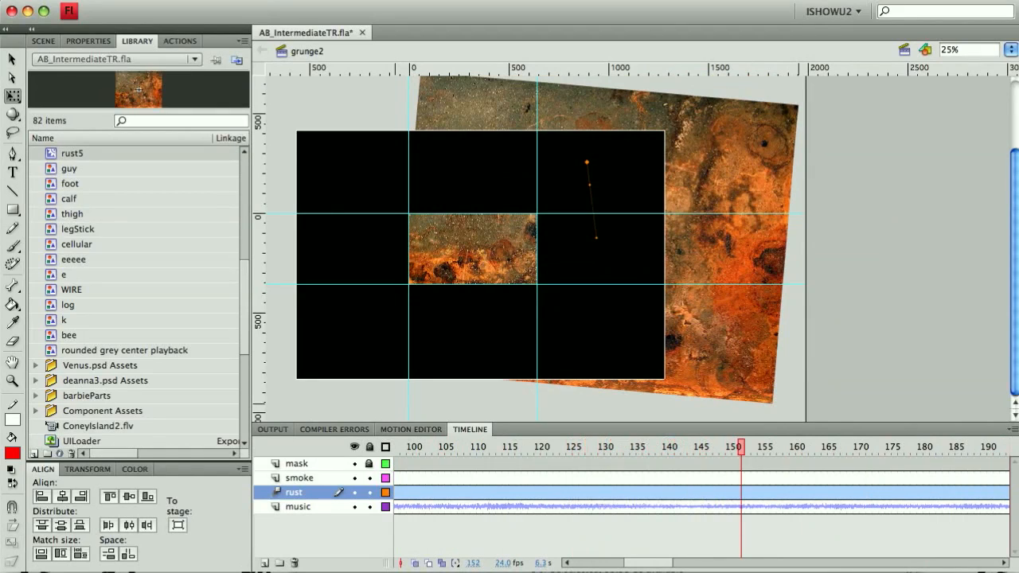
left_click_drag(642, 562, 624, 562)
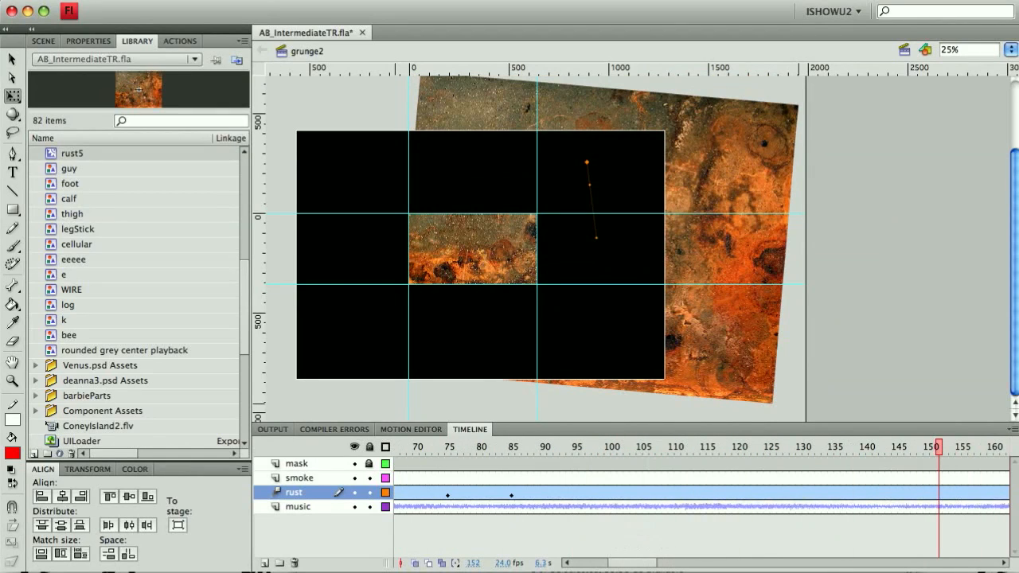
left_click(932, 494)
left_click(933, 492)
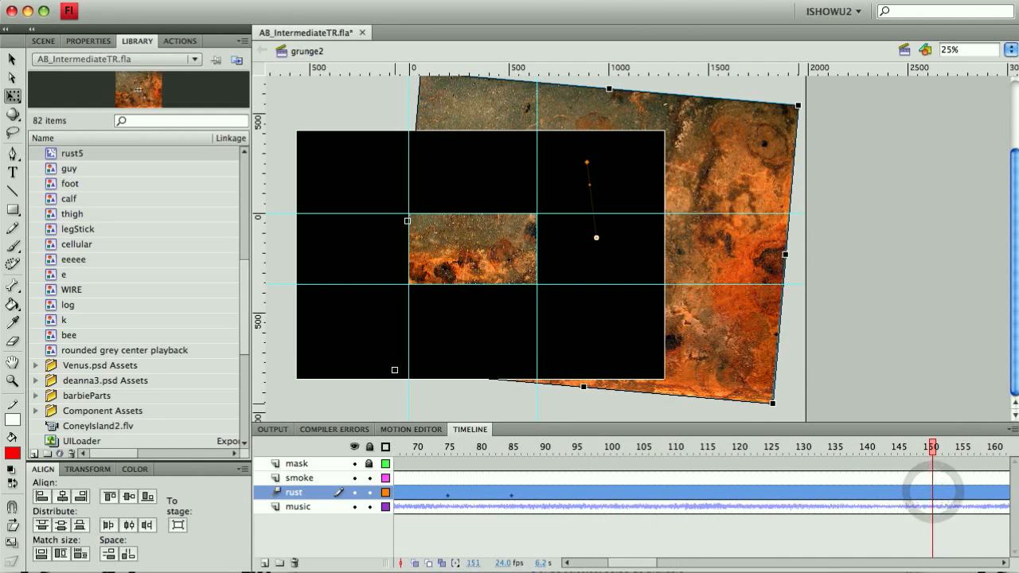
left_click_drag(628, 562, 641, 562)
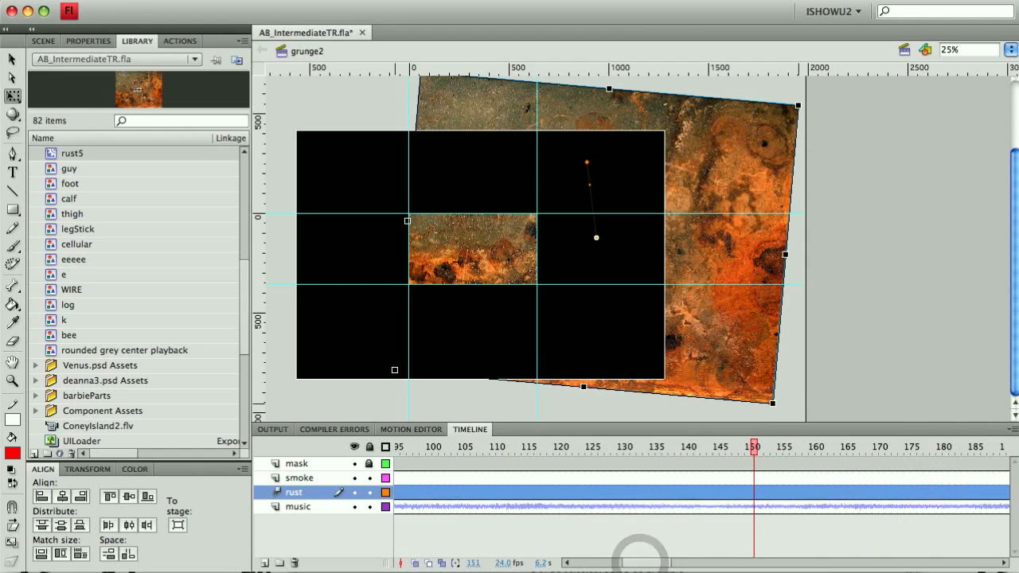
left_click(761, 493)
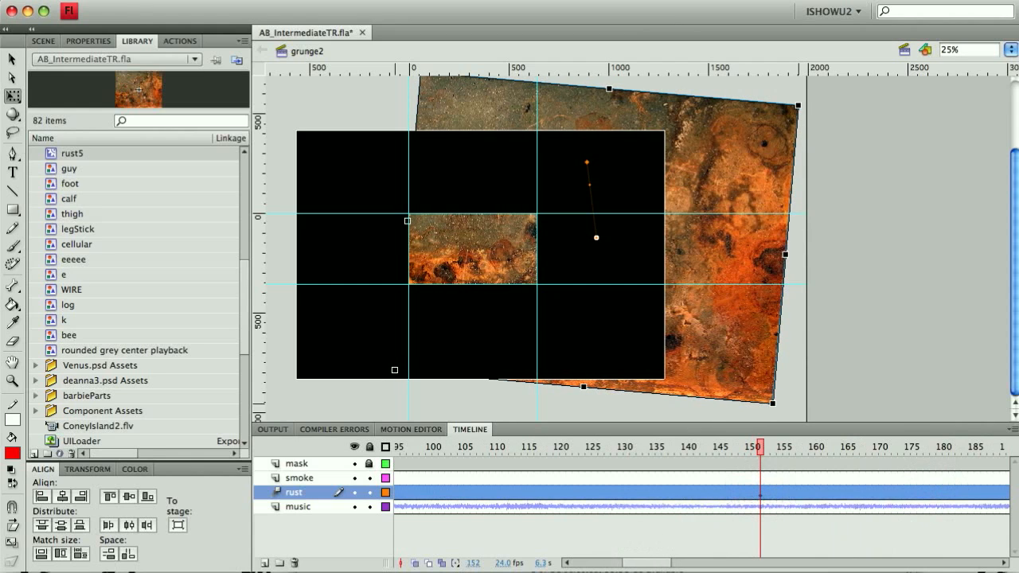
left_click_drag(776, 410, 762, 422)
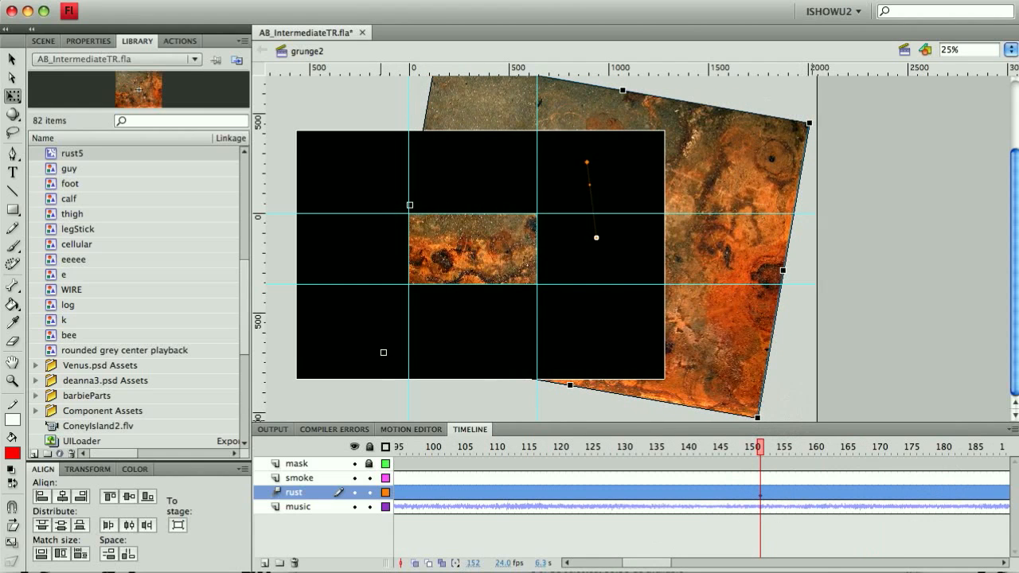
Add rust keyframes at frame 161 with the clip moved down and left, and at frame 212 with it shifted slightly left and up.
left_click(816, 491)
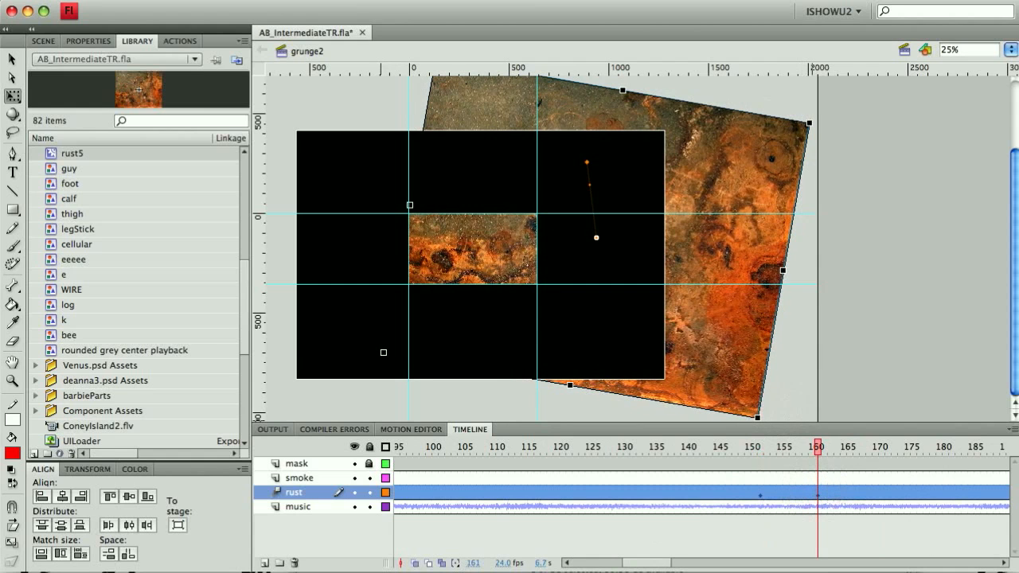
left_click_drag(503, 105, 423, 168)
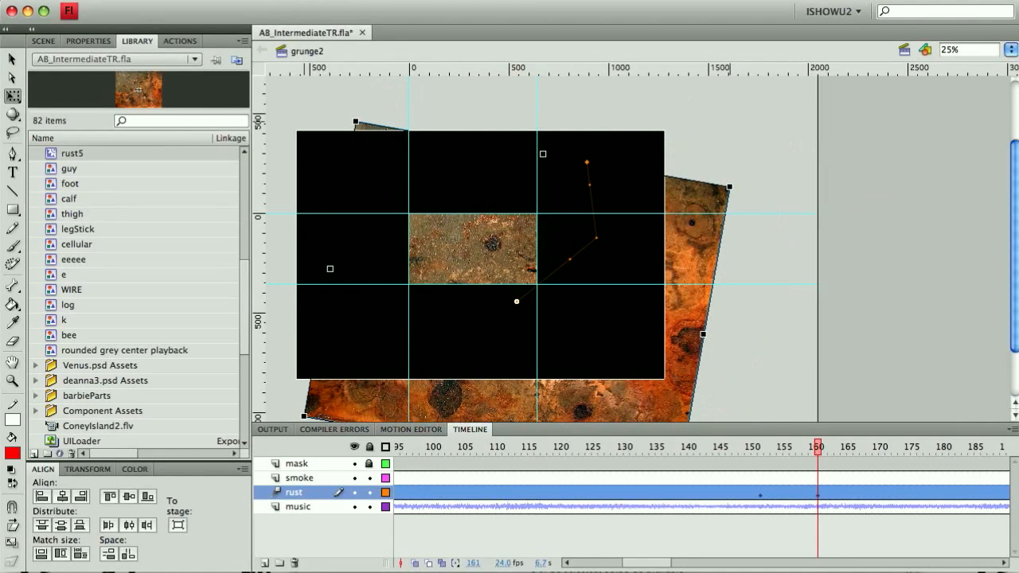
left_click_drag(629, 562, 661, 563)
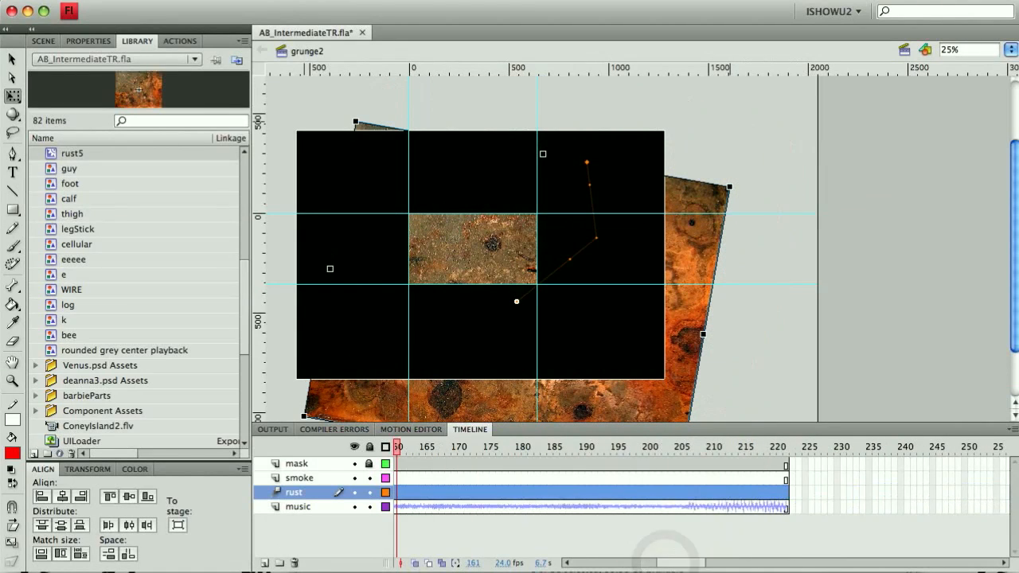
left_click(721, 492)
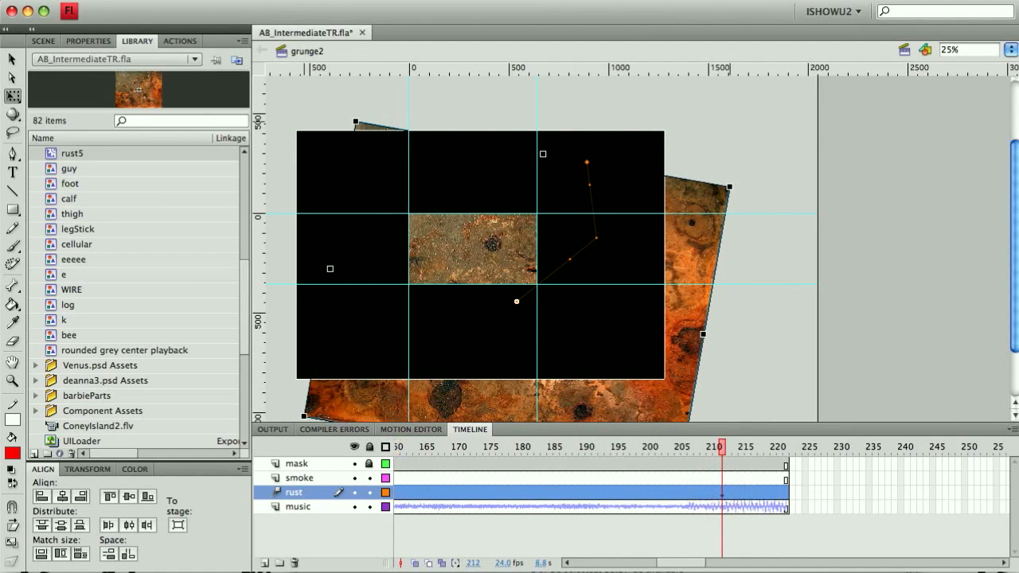
left_click_drag(531, 269, 502, 262)
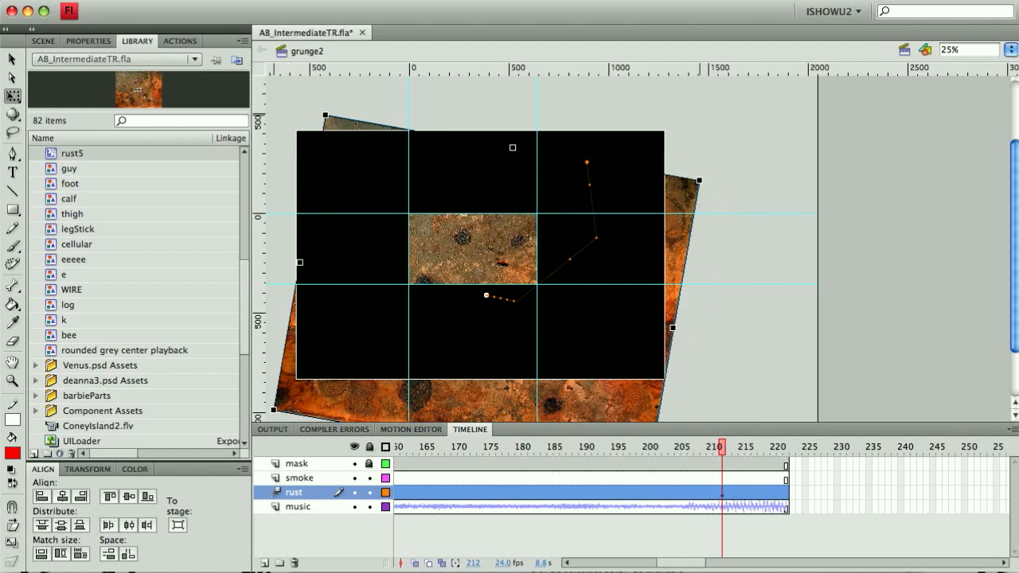
Add a rust keyframe at frame 218 with the clip moved up and left, and test the movie.
left_click(760, 492)
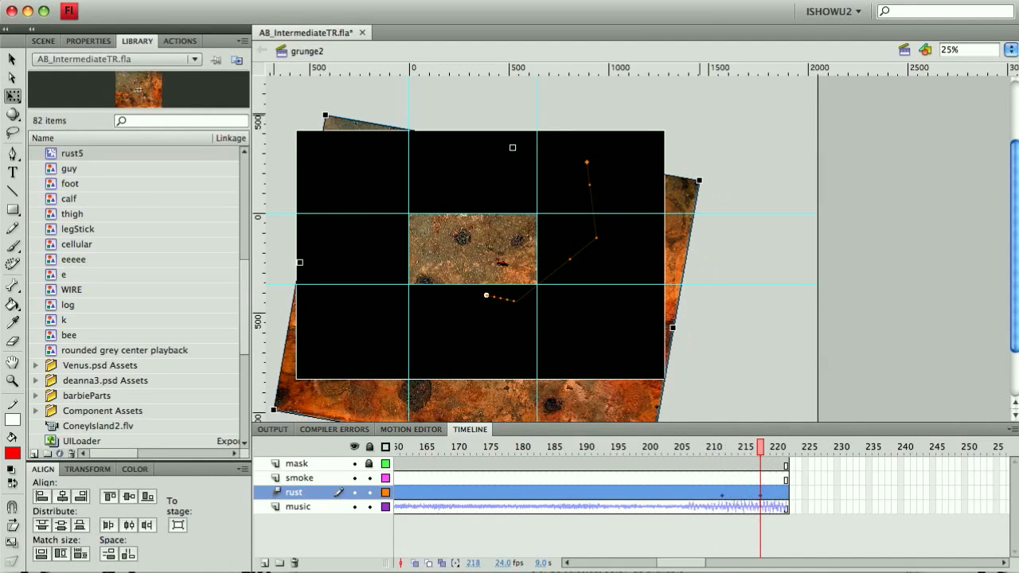
left_click(340, 121)
left_click_drag(456, 245, 395, 193)
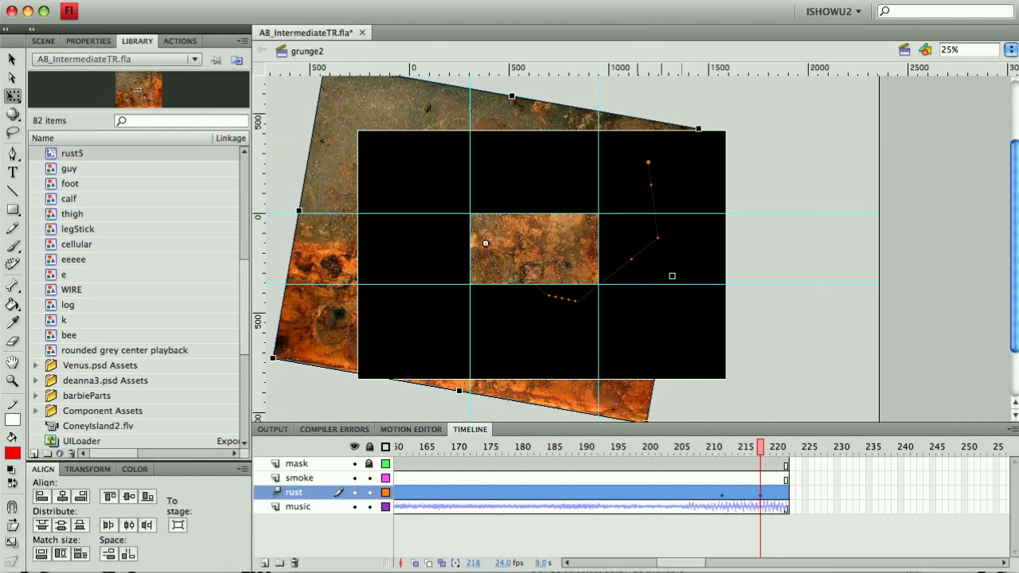
left_click(430, 0)
left_click(478, 112)
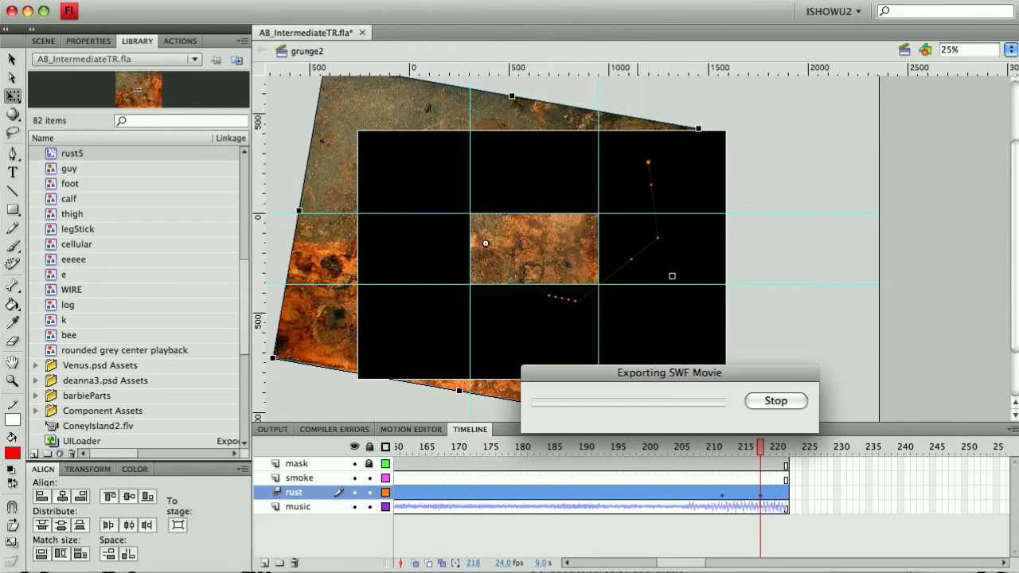